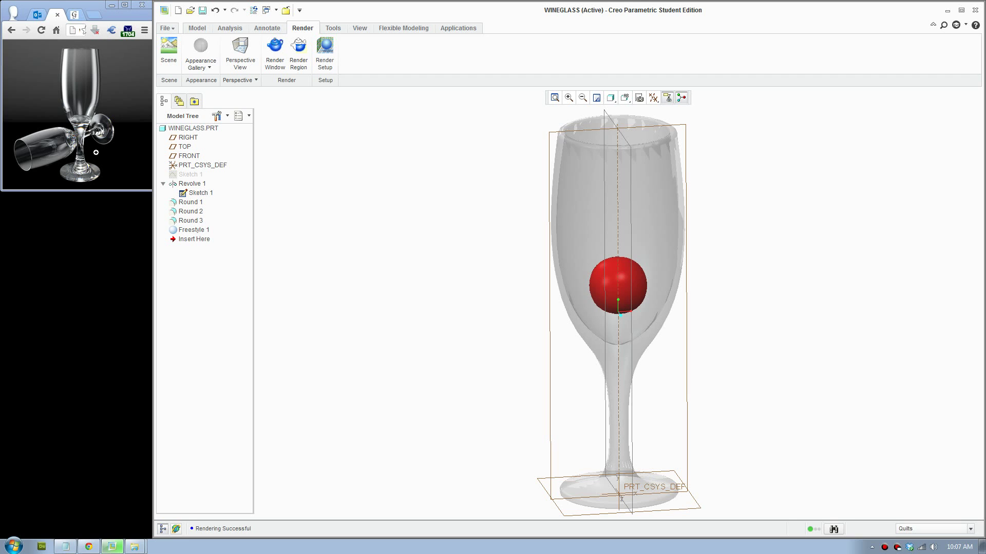
Step: Select the wineglass quilt, glance at the Model tab, and return to the Render tab
{"action": "left_click", "coordinate": [682, 229]}
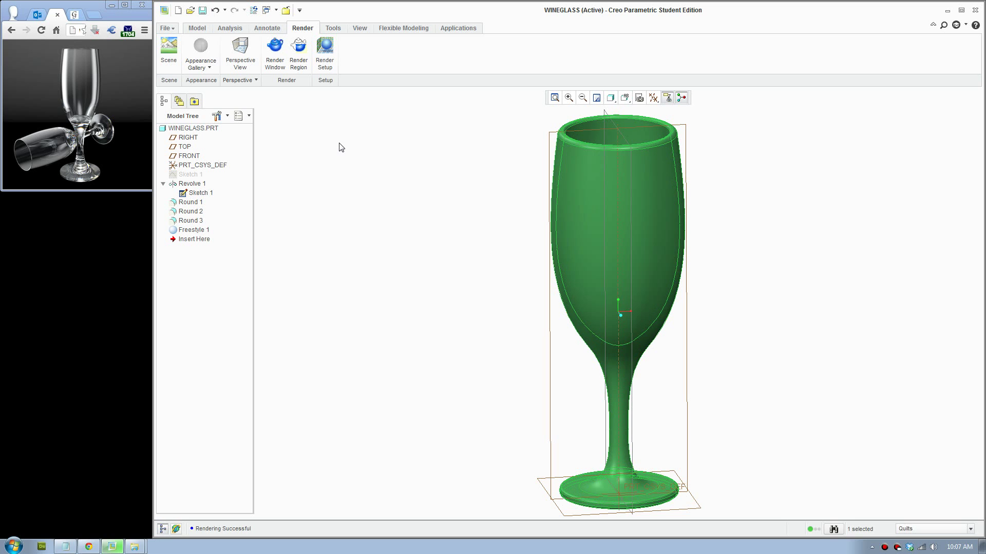
{"action": "left_click", "coordinate": [197, 28]}
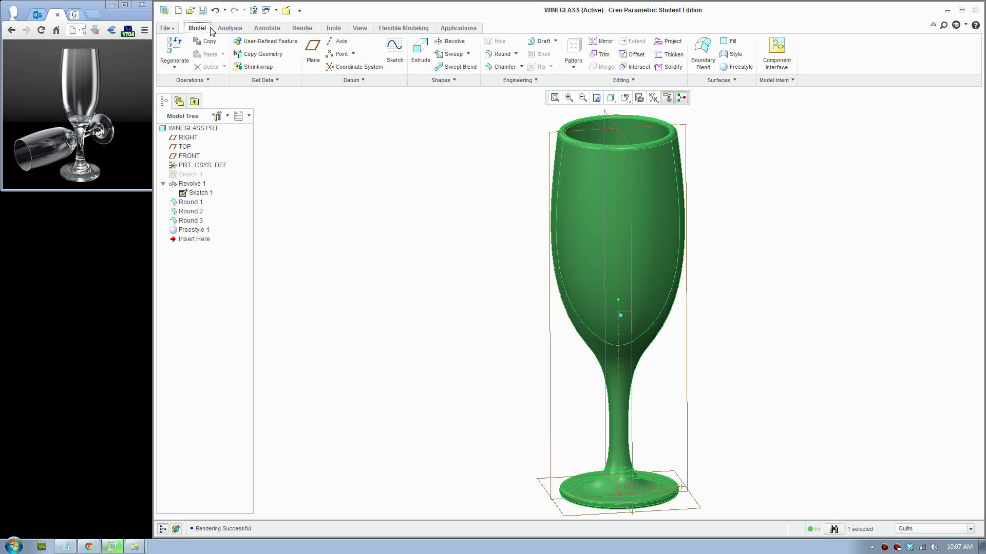
{"action": "left_click", "coordinate": [300, 29]}
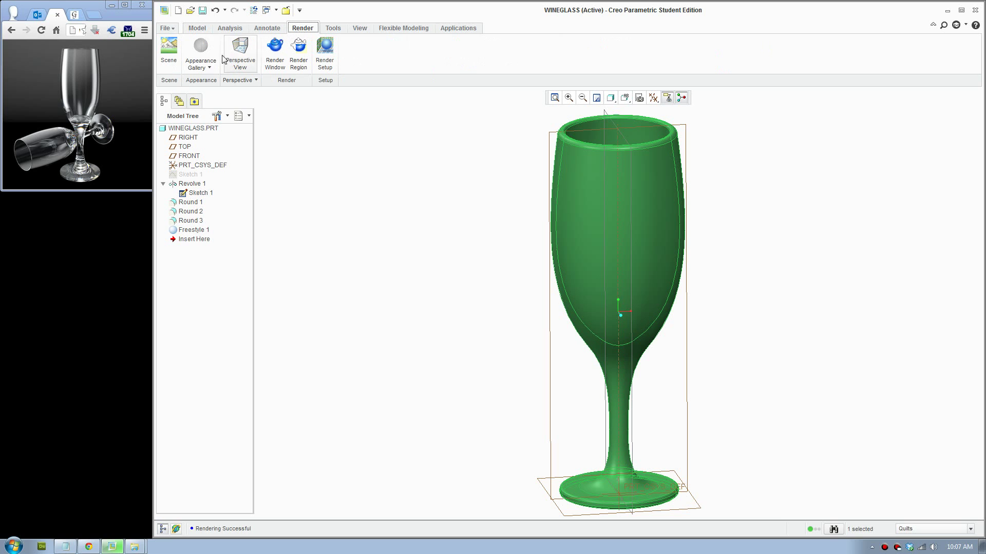
Step: Choose photolux-studio-soft from the Scene Gallery as the active rendering scene
{"action": "left_click", "coordinate": [169, 71]}
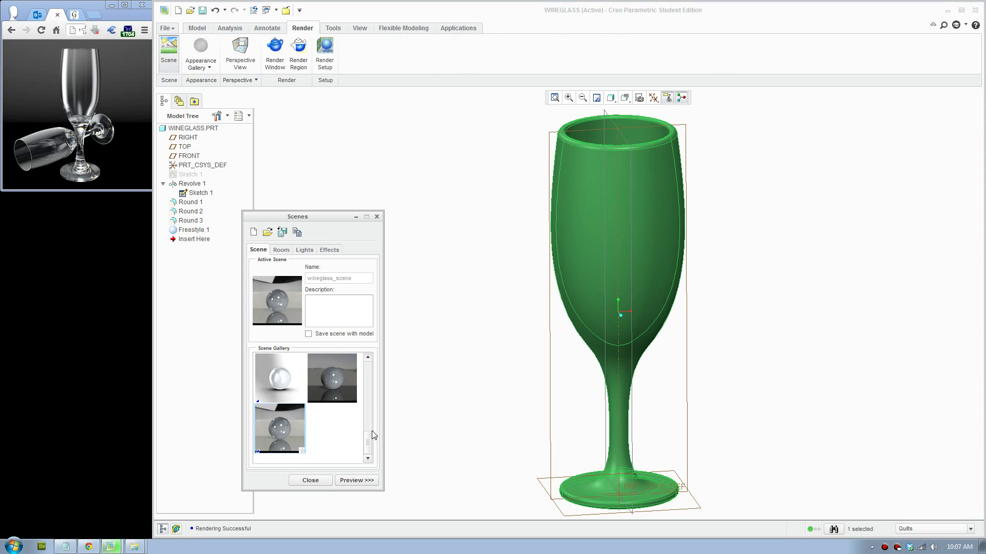
{"action": "left_click_drag", "start_coordinate": [368, 443], "coordinate": [369, 368]}
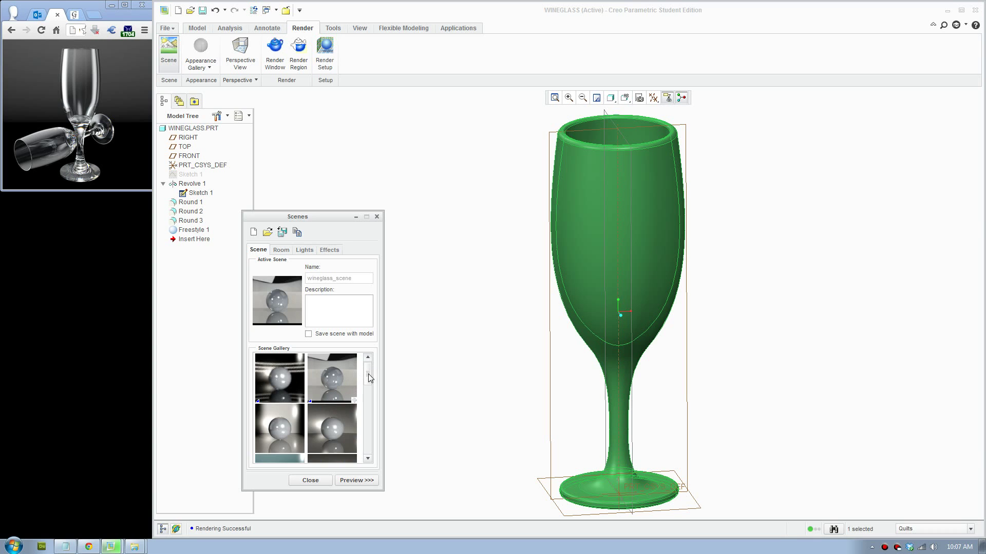
{"action": "left_click_drag", "start_coordinate": [370, 379], "coordinate": [374, 430]}
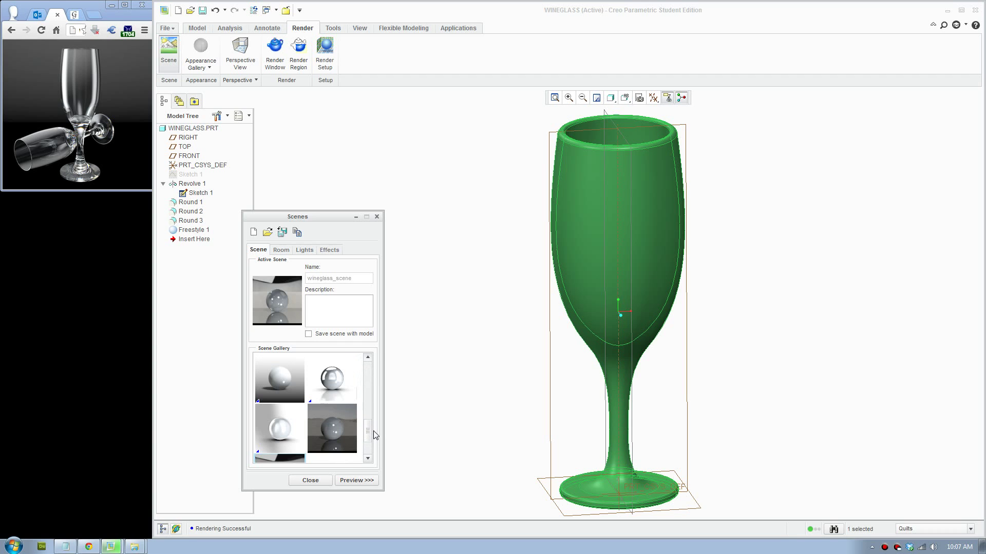
{"action": "left_click", "coordinate": [282, 430]}
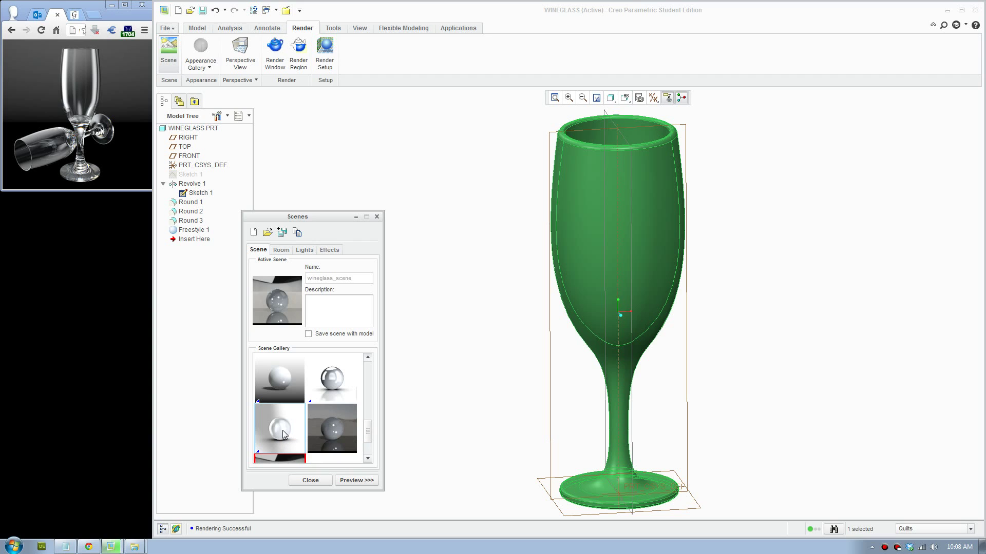
{"action": "left_click", "coordinate": [310, 480]}
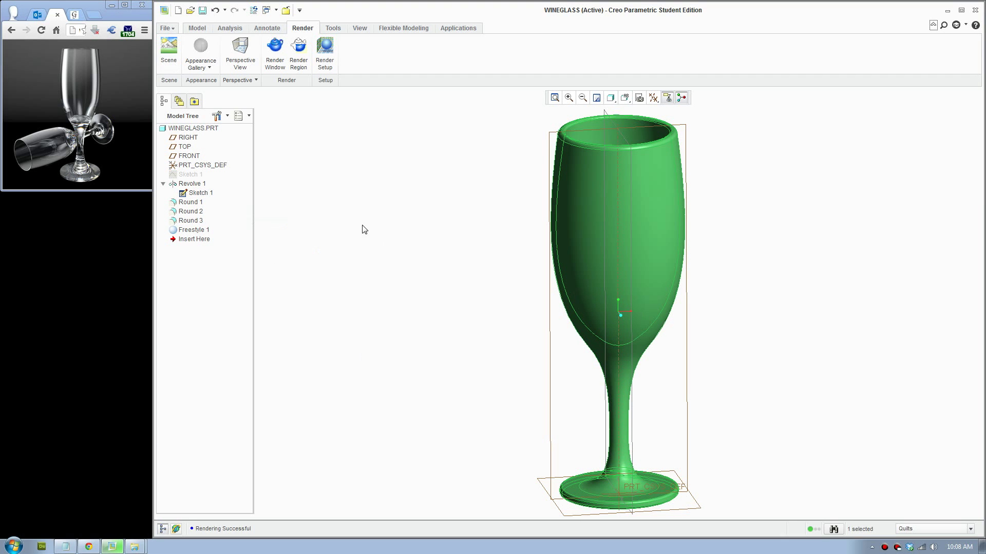
Step: Apply the ptc-glass appearance to the wineglass and browse the Photolux appearance libraries
{"action": "left_click", "coordinate": [200, 68]}
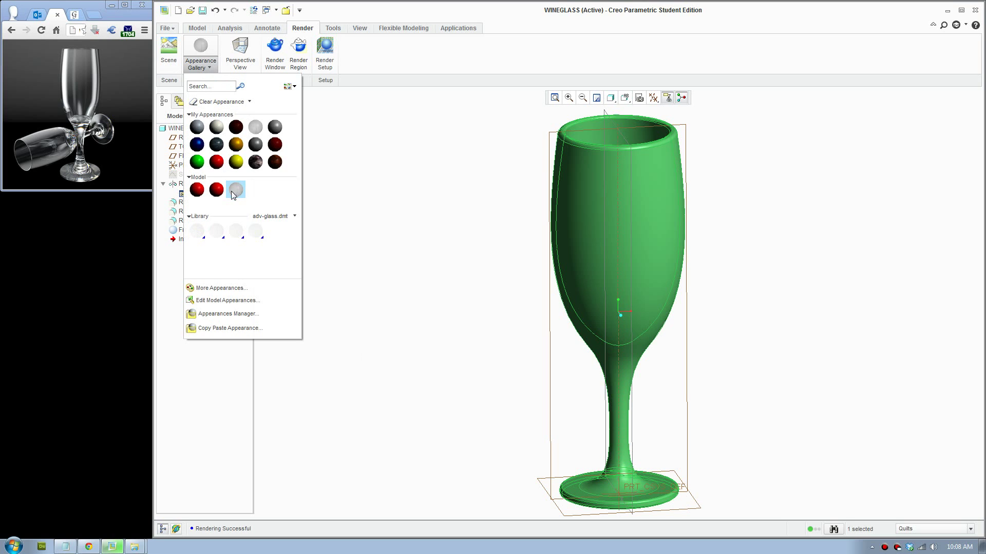
{"action": "left_click", "coordinate": [258, 128]}
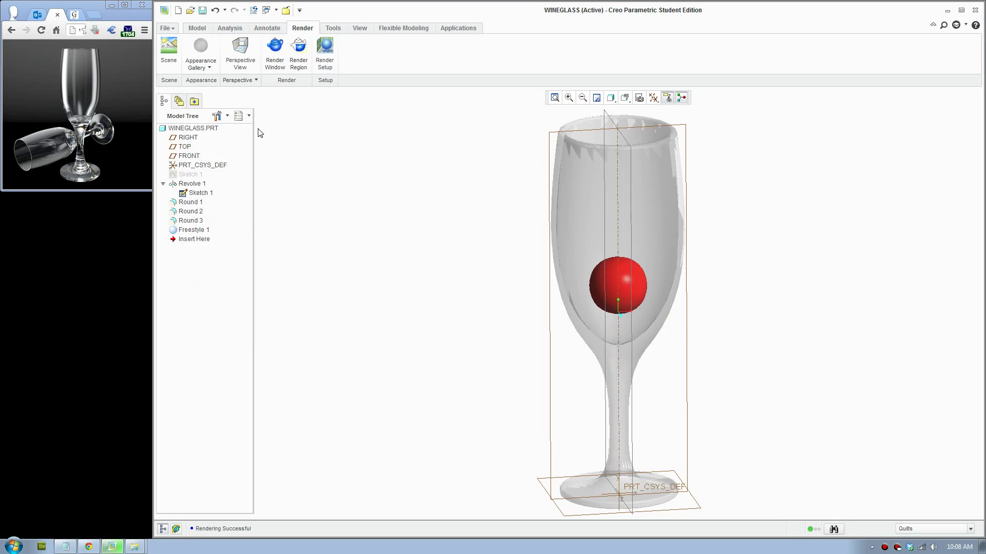
{"action": "left_click", "coordinate": [201, 64]}
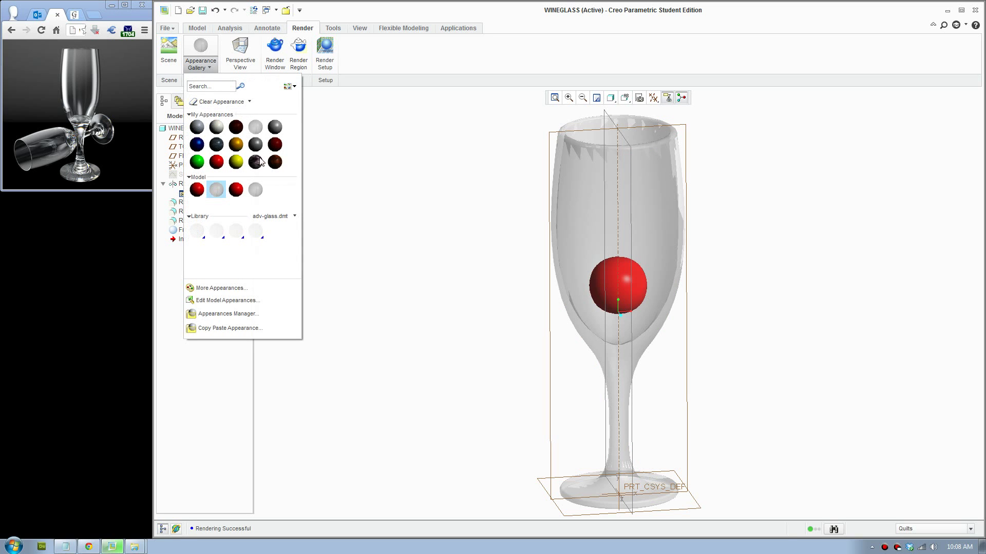
{"action": "left_click", "coordinate": [294, 216]}
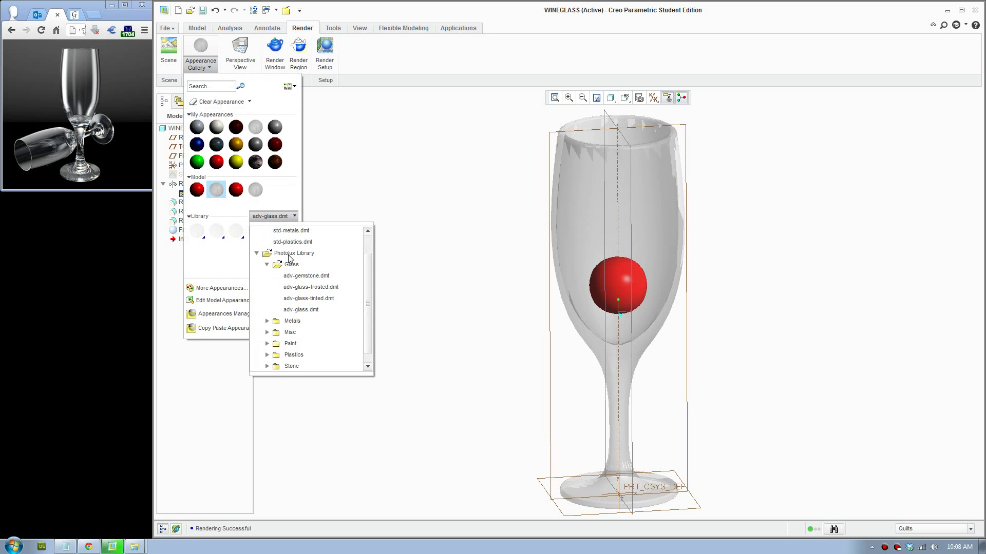
{"action": "scroll", "coordinate": [298, 267], "scroll_direction": "up", "scroll_amount": 2}
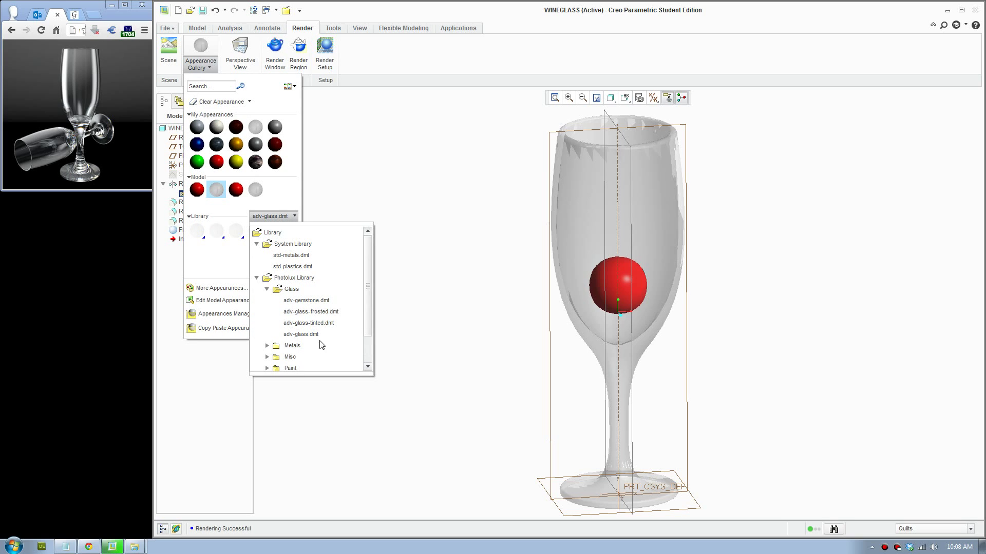
{"action": "left_click", "coordinate": [256, 127]}
Step: Paint a grey glass swatch onto the whole wineglass part using the Part selection filter
{"action": "left_click", "coordinate": [254, 130]}
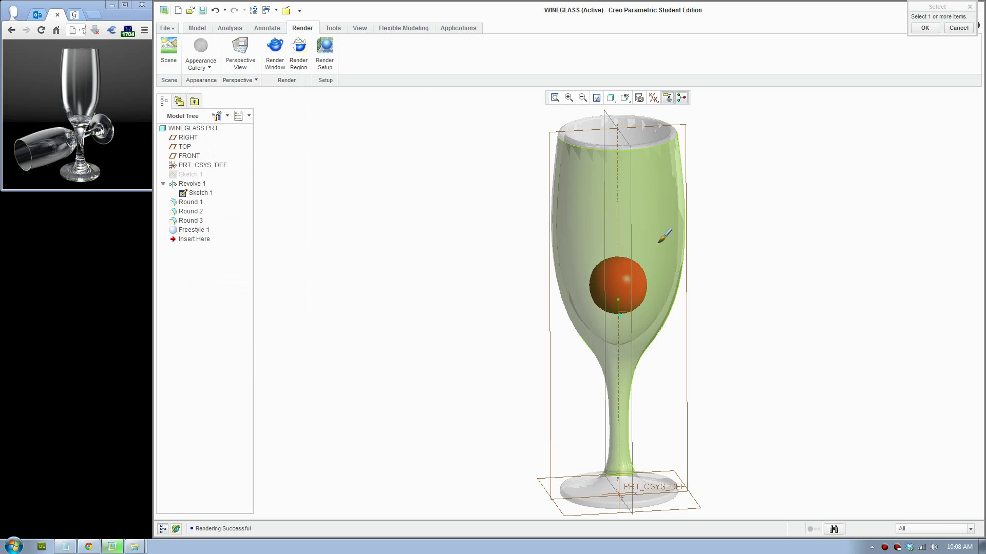
{"action": "left_click", "coordinate": [971, 530]}
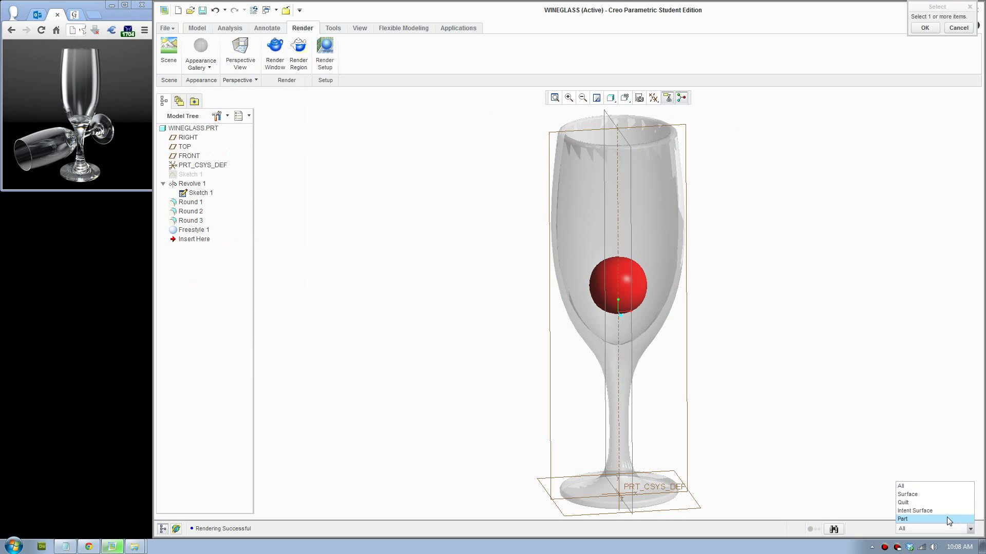
{"action": "left_click", "coordinate": [935, 518]}
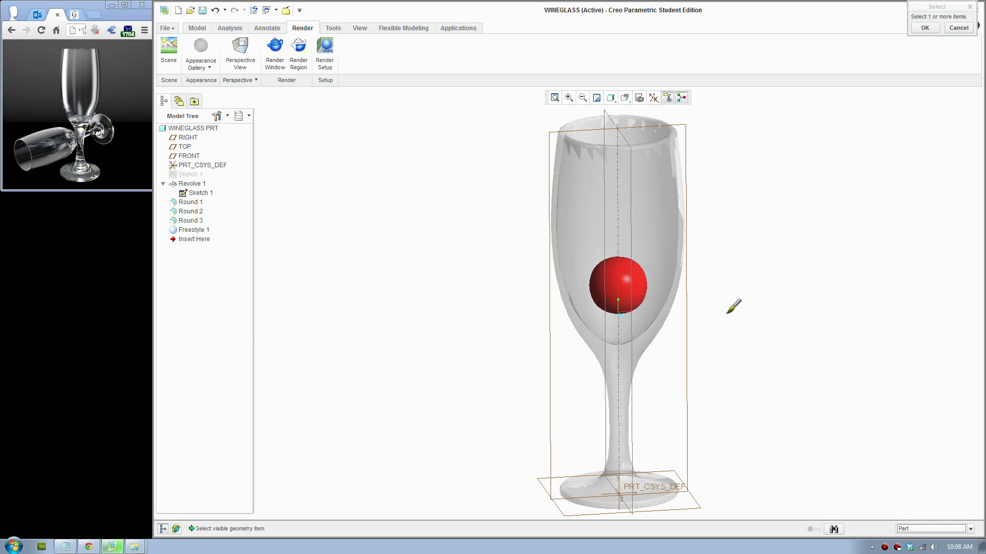
{"action": "left_click", "coordinate": [674, 210]}
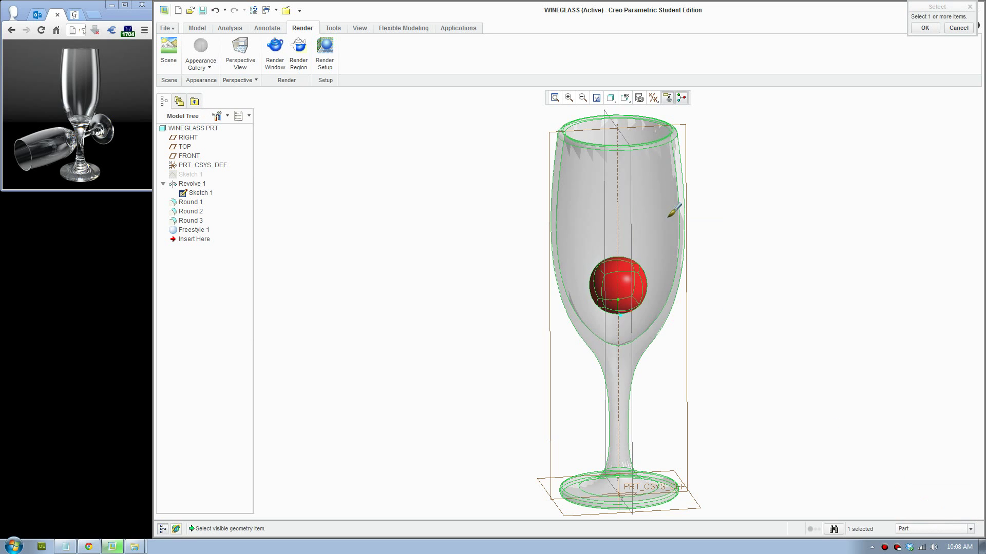
{"action": "left_click", "coordinate": [925, 28]}
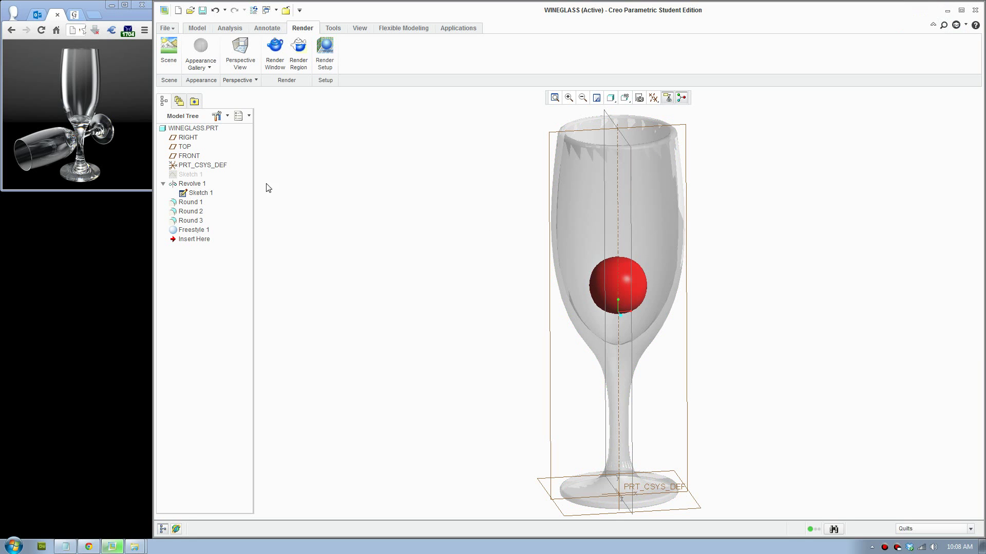
Step: Render the glass wineglass with the red ball in the studio scene
{"action": "left_click", "coordinate": [277, 66]}
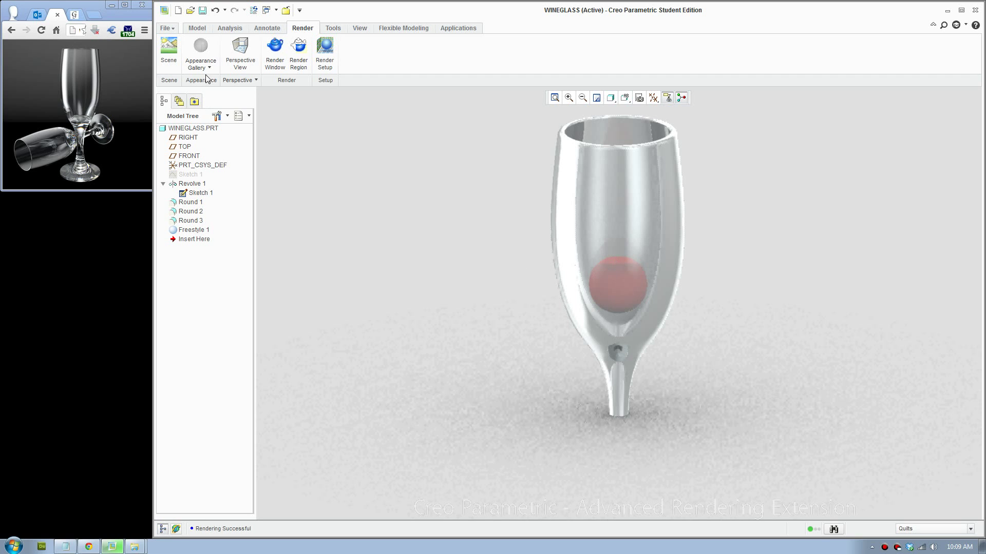
Step: Align the studio room floor to -0.440 so it sits under the wineglass base
{"action": "left_click", "coordinate": [170, 61]}
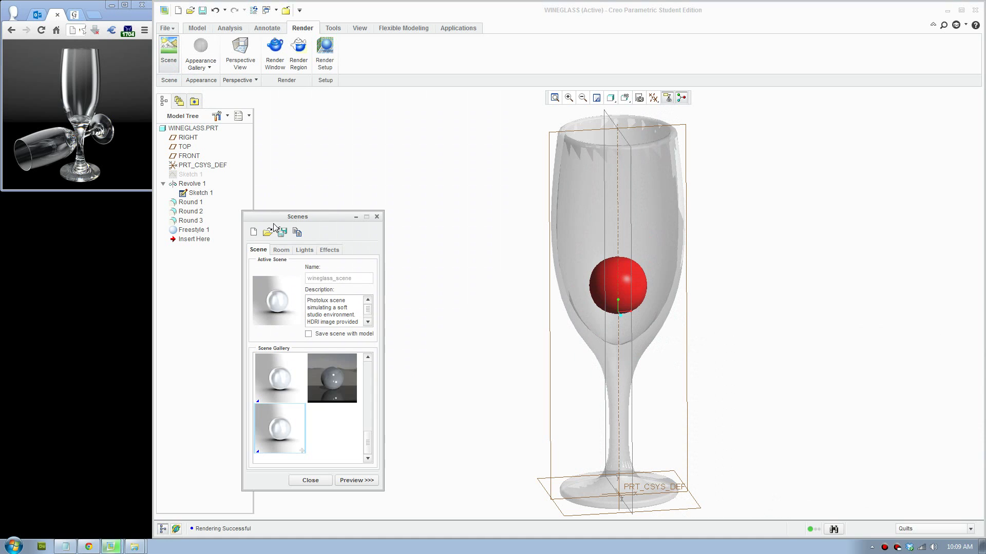
{"action": "left_click", "coordinate": [281, 236]}
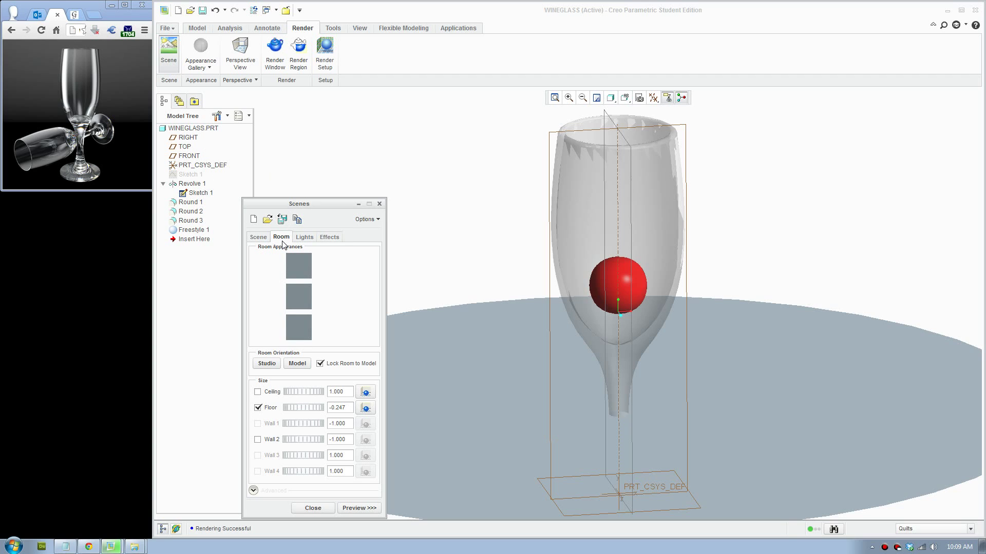
{"action": "left_click", "coordinate": [366, 409]}
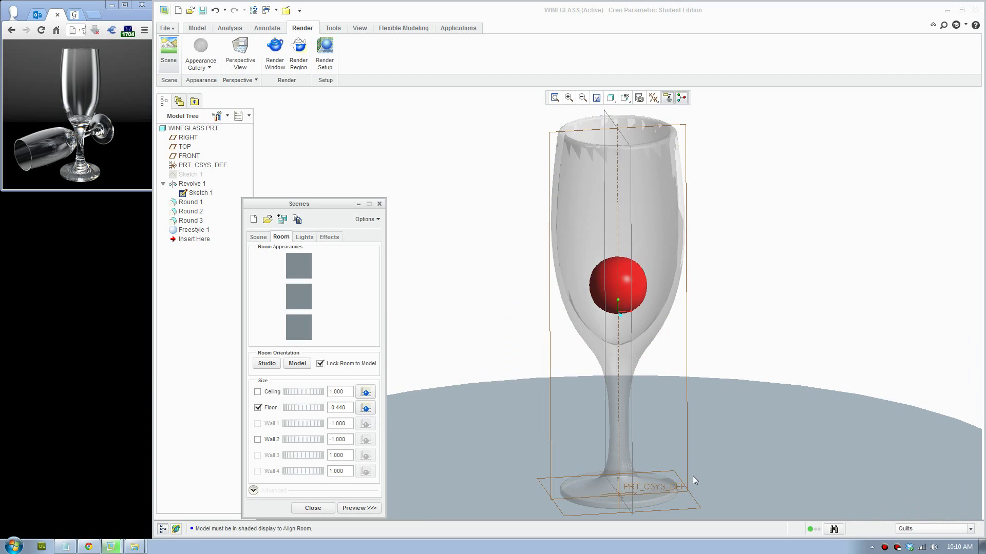
{"action": "left_click", "coordinate": [322, 509]}
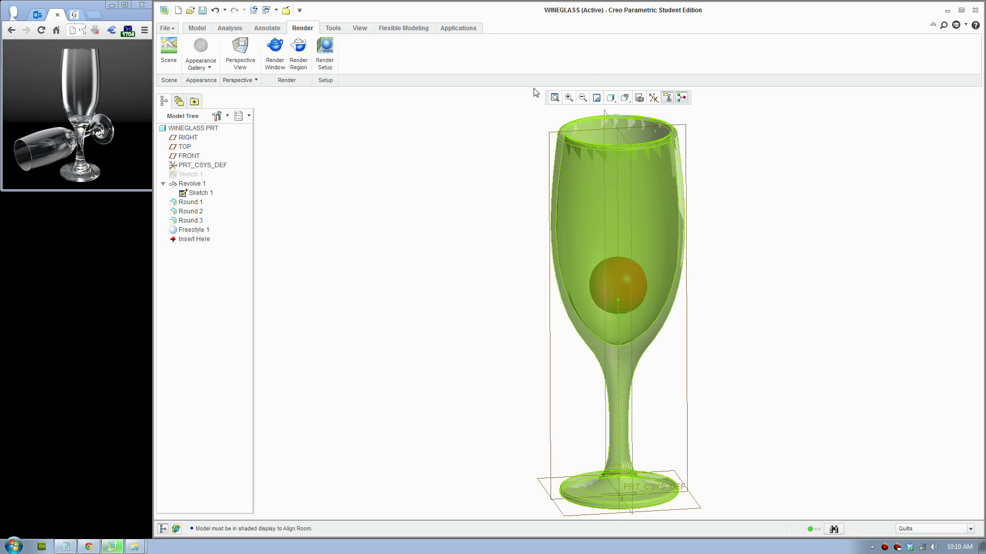
Step: Re-render the wineglass on the lowered grey floor, then bring up the Appearance Gallery
{"action": "left_click", "coordinate": [274, 64]}
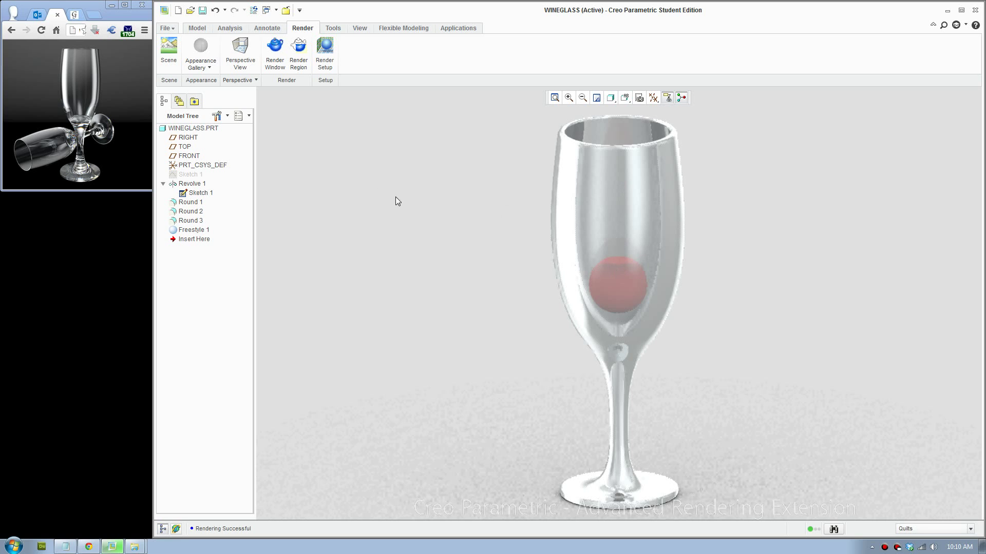
{"action": "left_click", "coordinate": [202, 68]}
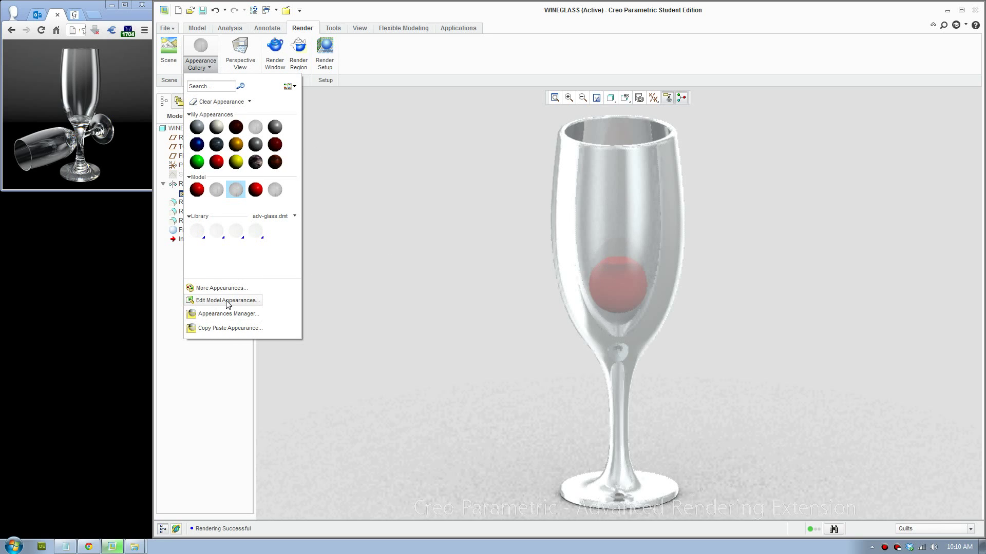
Step: Zero the ptc-glass shine, highlight, reflection and transparency, then render the opaque white glass
{"action": "right_click", "coordinate": [238, 192]}
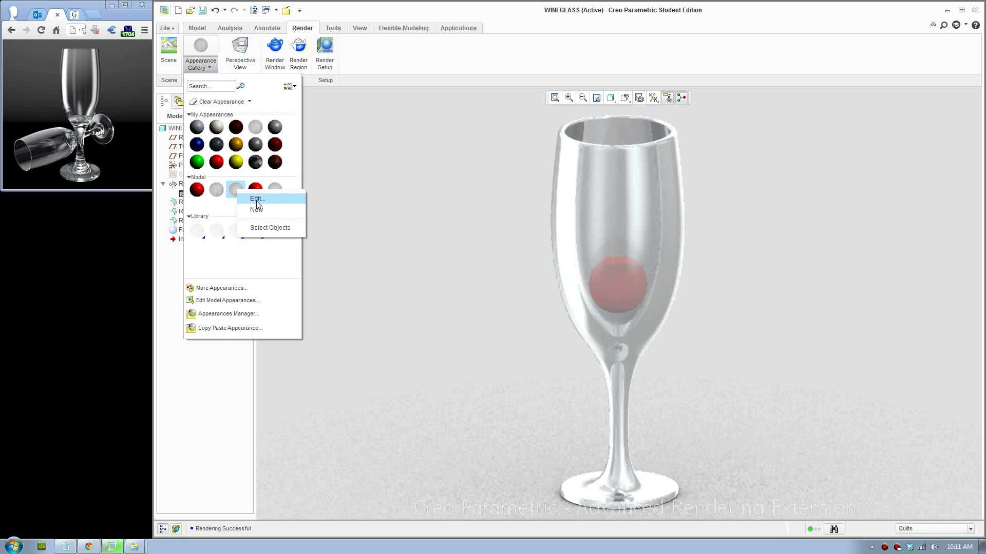
{"action": "left_click", "coordinate": [258, 200]}
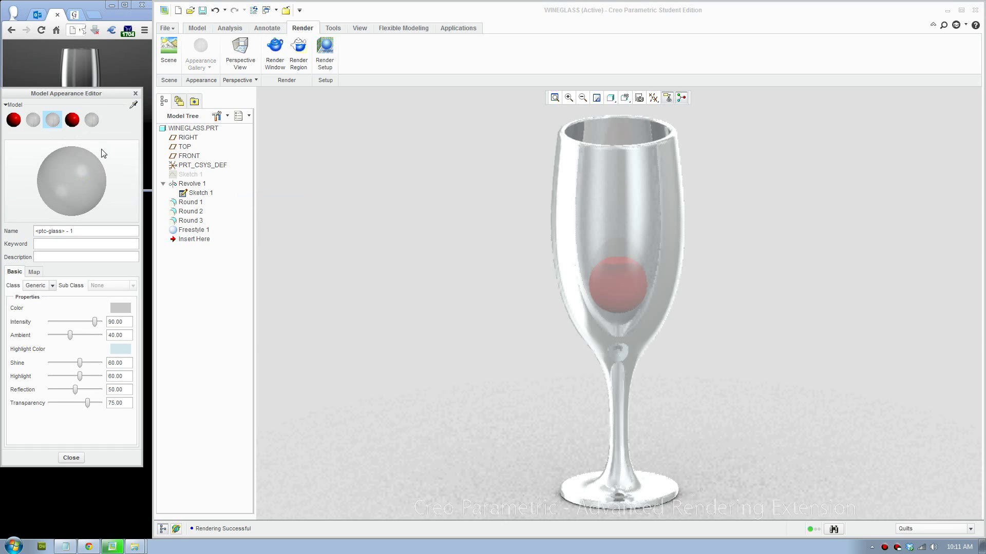
{"action": "left_click_drag", "start_coordinate": [85, 94], "coordinate": [124, 127]}
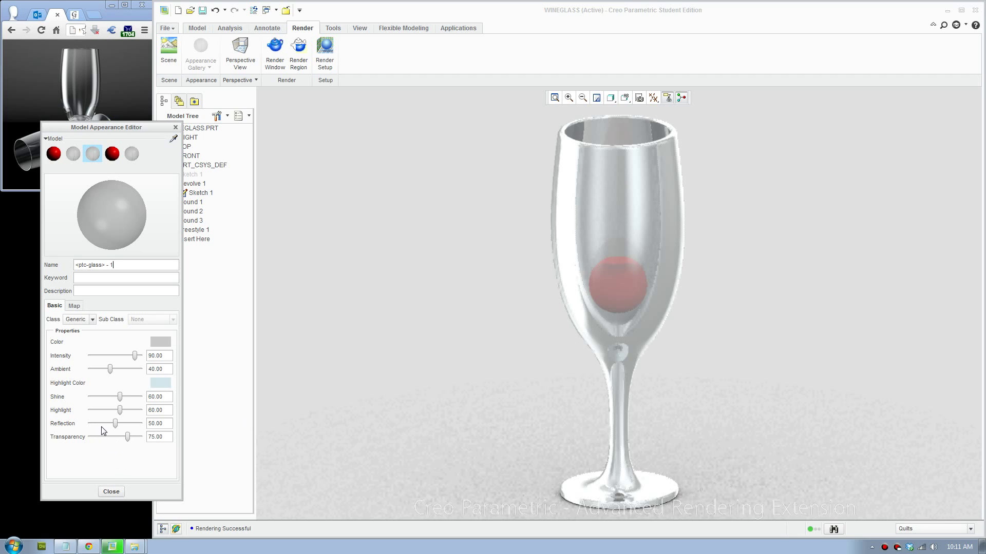
{"action": "left_click_drag", "start_coordinate": [101, 398], "coordinate": [81, 441]}
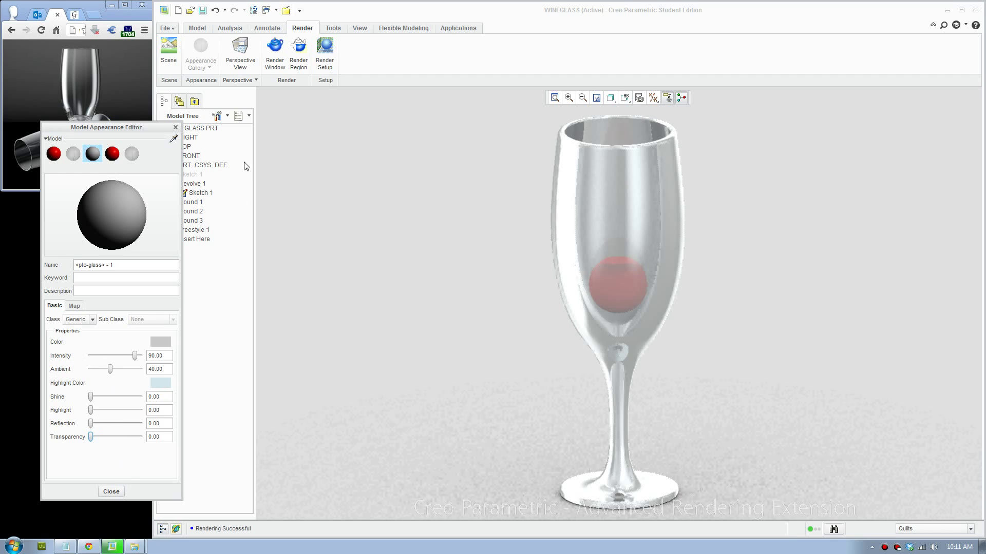
{"action": "left_click", "coordinate": [274, 60]}
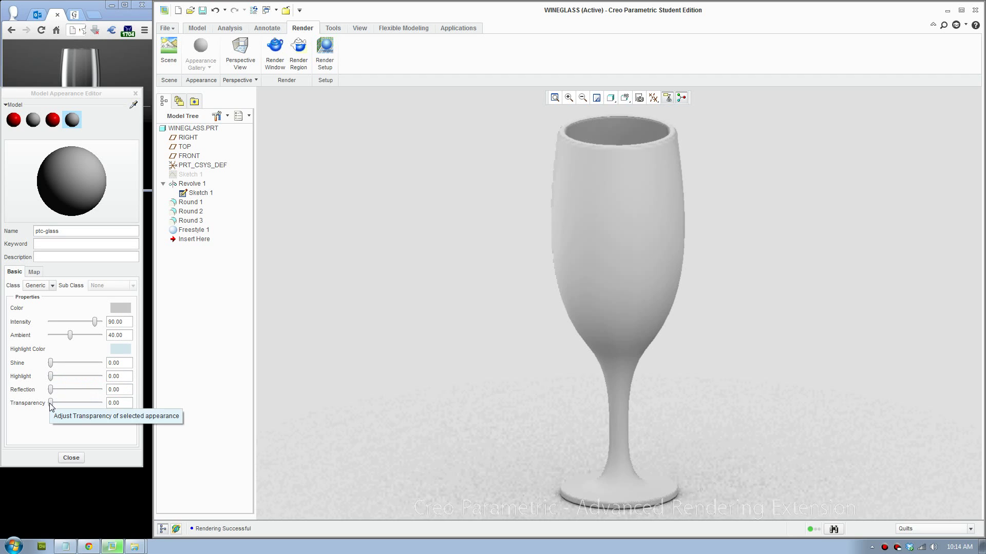
Step: Set the ptc-glass transparency to 94 and render so the red ball shows through
{"action": "left_click", "coordinate": [91, 403]}
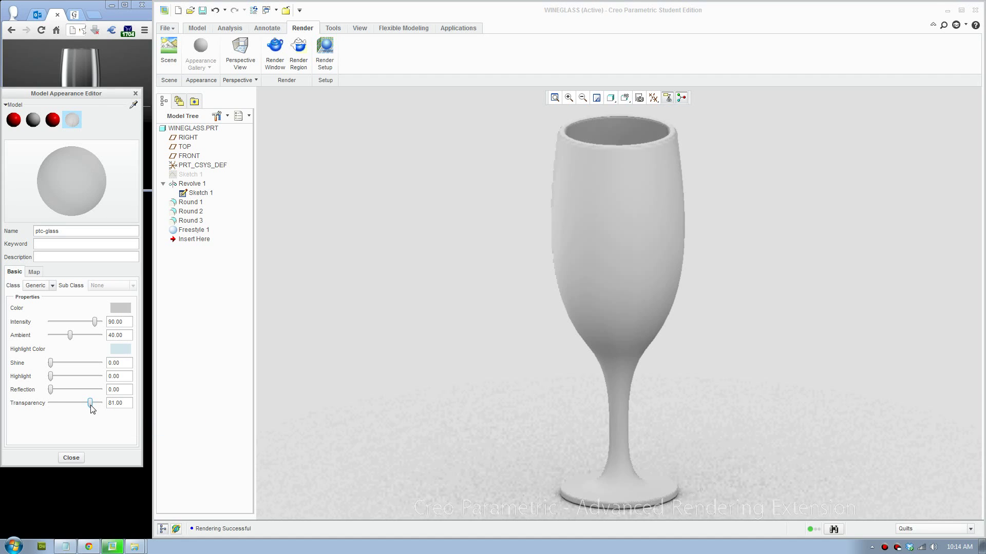
{"action": "left_click_drag", "start_coordinate": [91, 406], "coordinate": [96, 410]}
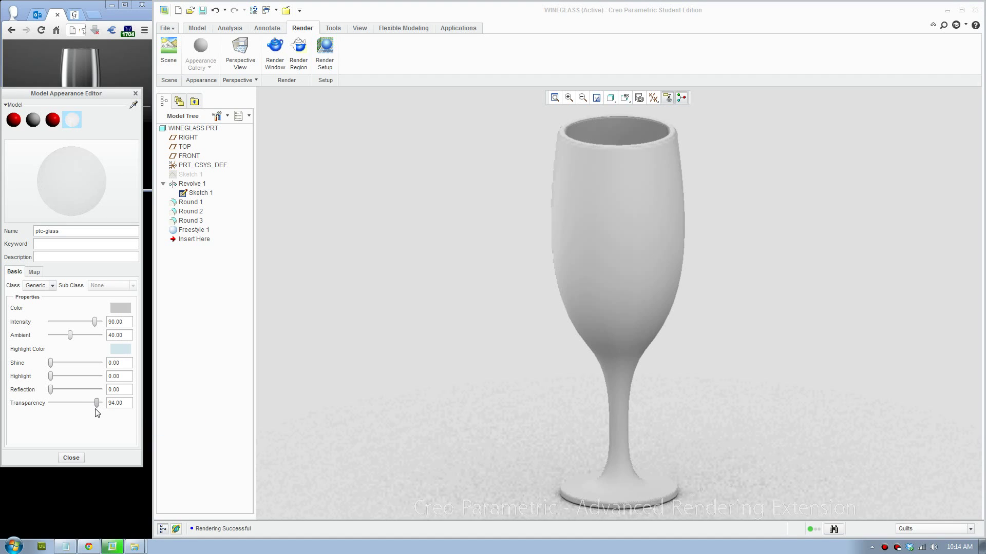
{"action": "left_click_drag", "start_coordinate": [96, 409], "coordinate": [96, 412]}
{"action": "left_click", "coordinate": [280, 64]}
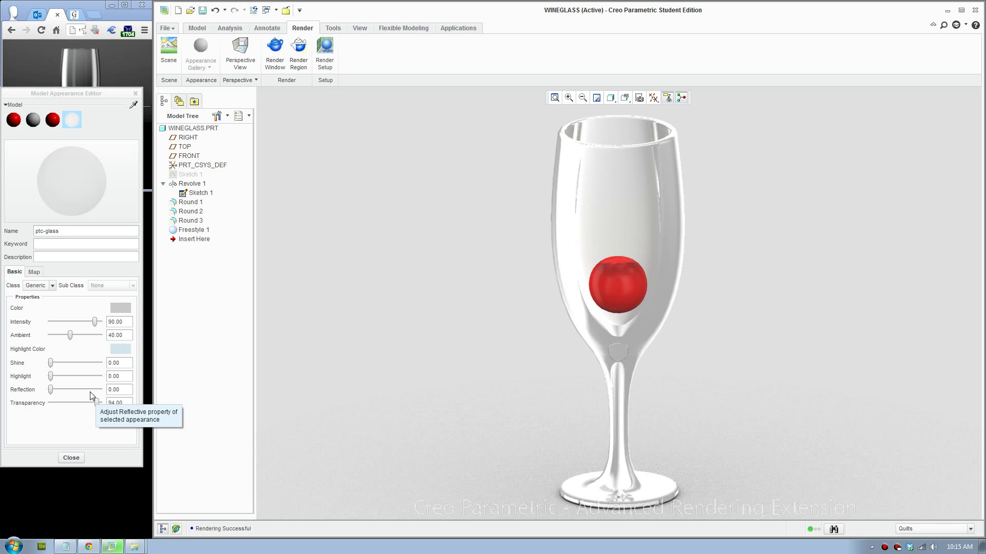
Step: Set ptc-glass shine to 67 and reflection to 53, then re-render the wine glass
{"action": "left_click_drag", "start_coordinate": [87, 393], "coordinate": [81, 393]}
{"action": "left_click", "coordinate": [81, 363]}
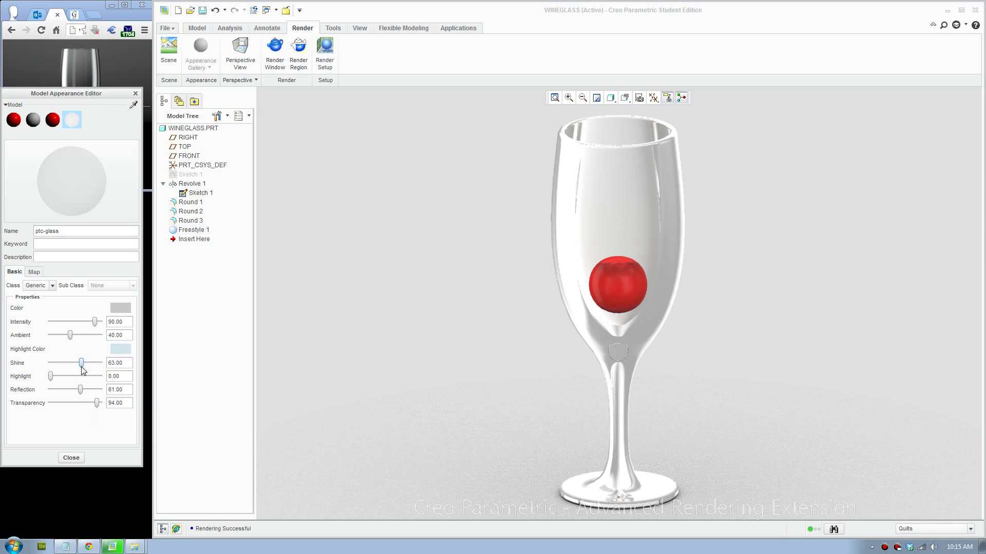
{"action": "left_click_drag", "start_coordinate": [81, 392], "coordinate": [78, 394]}
{"action": "left_click", "coordinate": [83, 363]}
{"action": "left_click", "coordinate": [280, 68]}
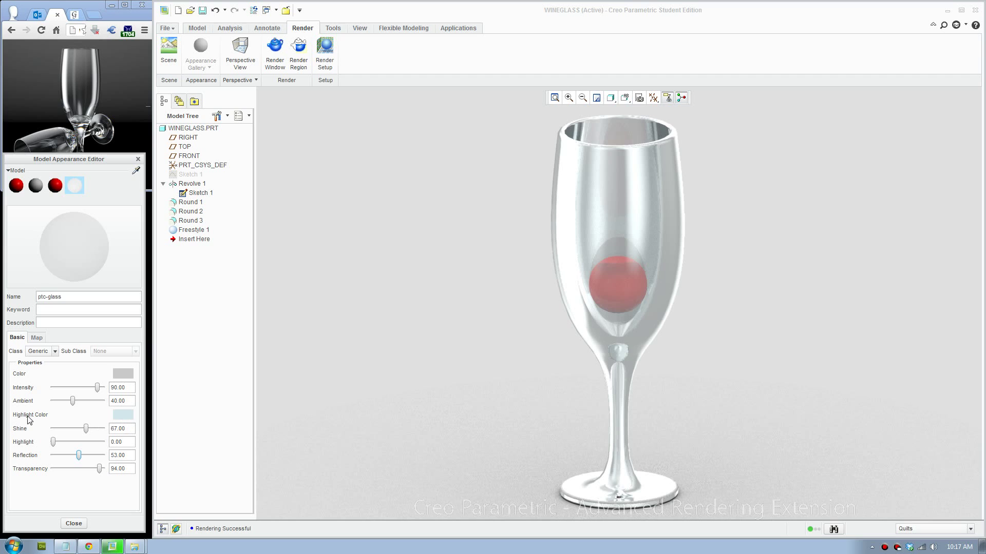
Step: Darken the glass highlight colour to roughly 61/67/68 grey and render again
{"action": "left_click", "coordinate": [127, 416]}
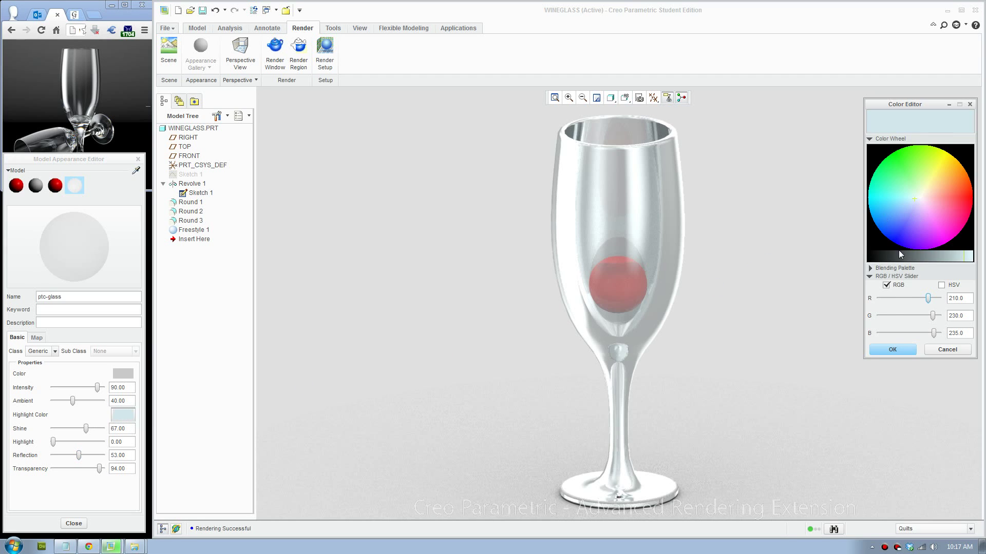
{"action": "left_click", "coordinate": [896, 256]}
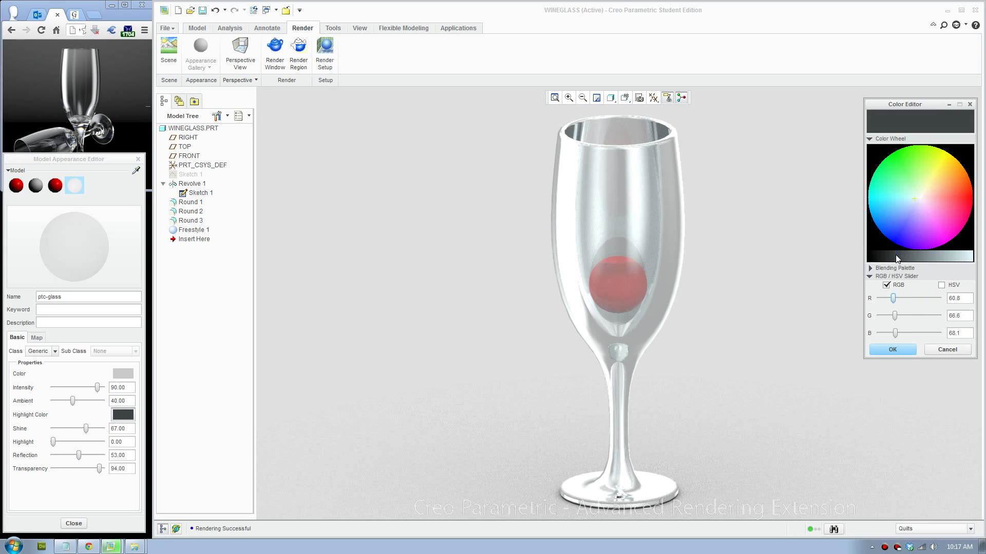
{"action": "left_click", "coordinate": [898, 351]}
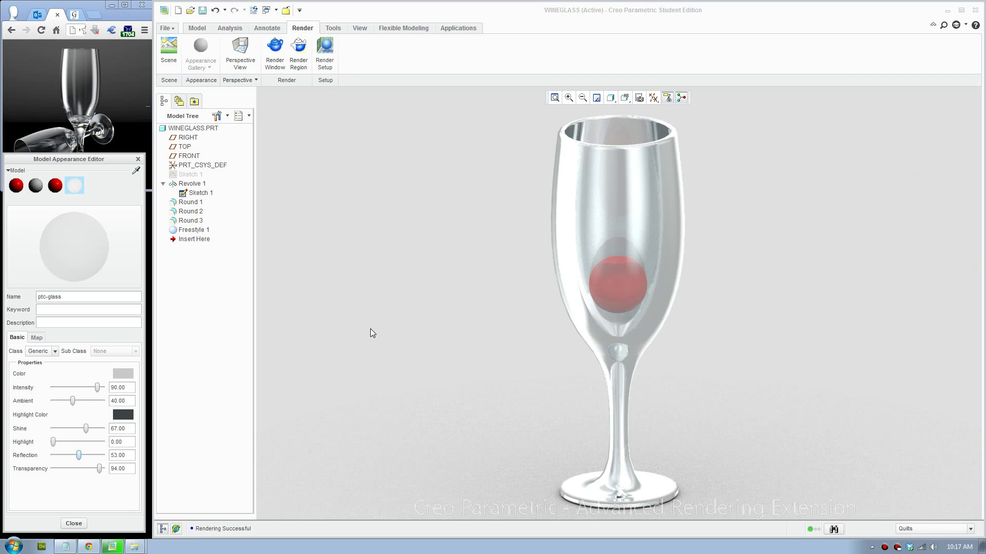
{"action": "left_click", "coordinate": [275, 49]}
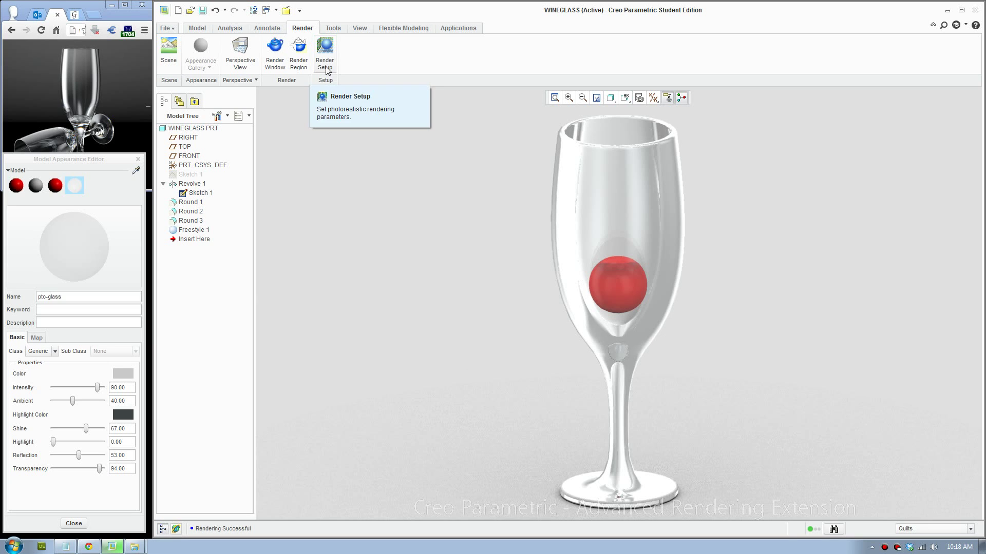
Step: Set the scene's Background Zoom to 0.60 in the Effects tab
{"action": "left_click", "coordinate": [168, 50]}
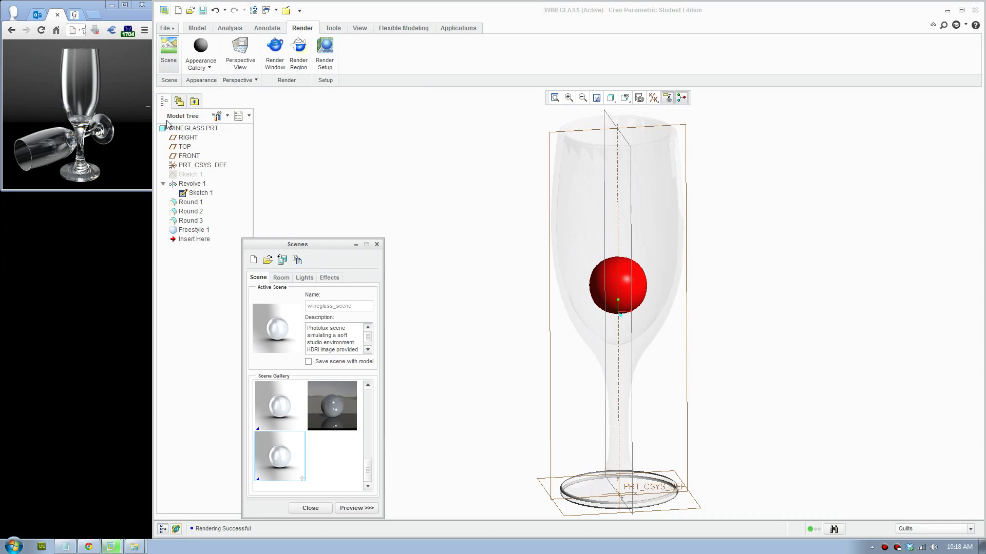
{"action": "left_click", "coordinate": [328, 278]}
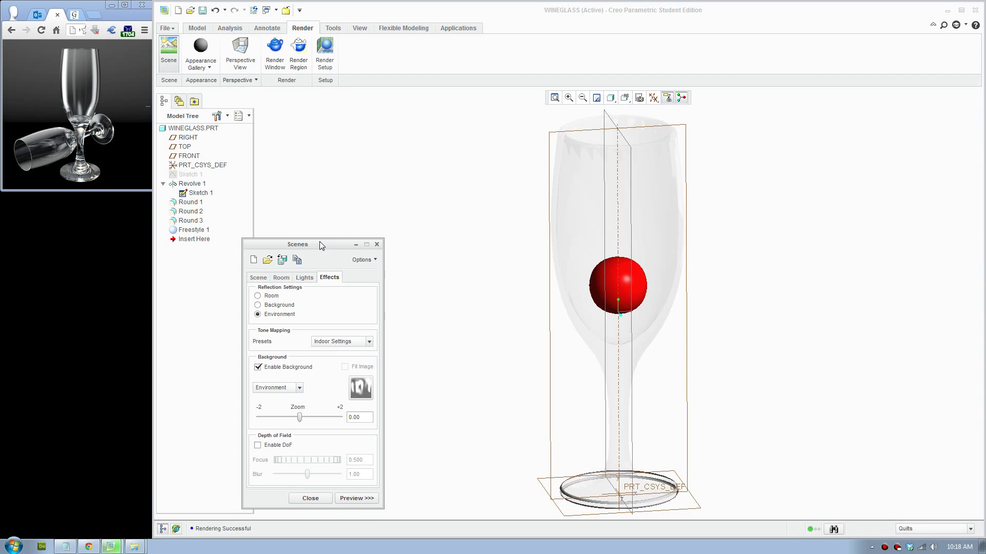
{"action": "left_click_drag", "start_coordinate": [310, 241], "coordinate": [128, 240]}
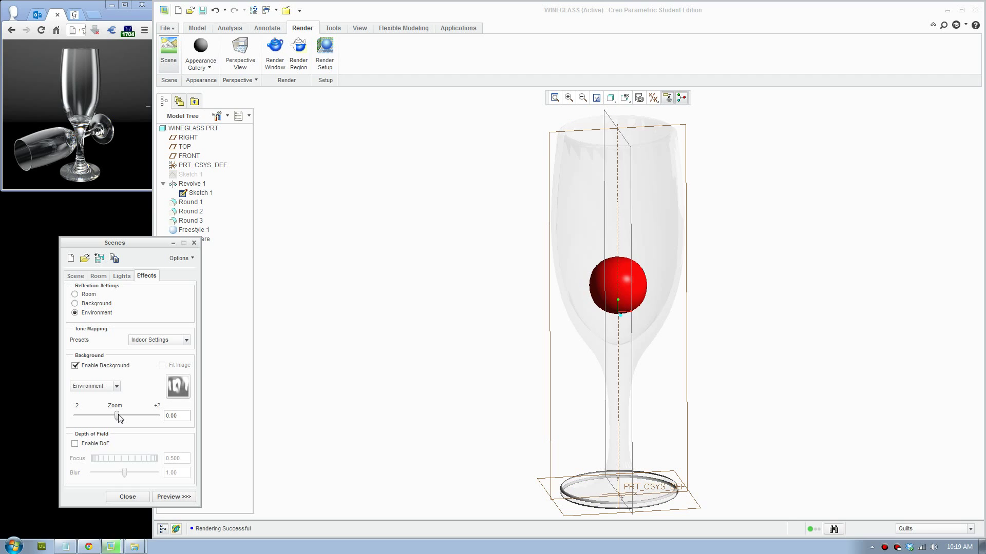
{"action": "left_click_drag", "start_coordinate": [119, 417], "coordinate": [131, 419]}
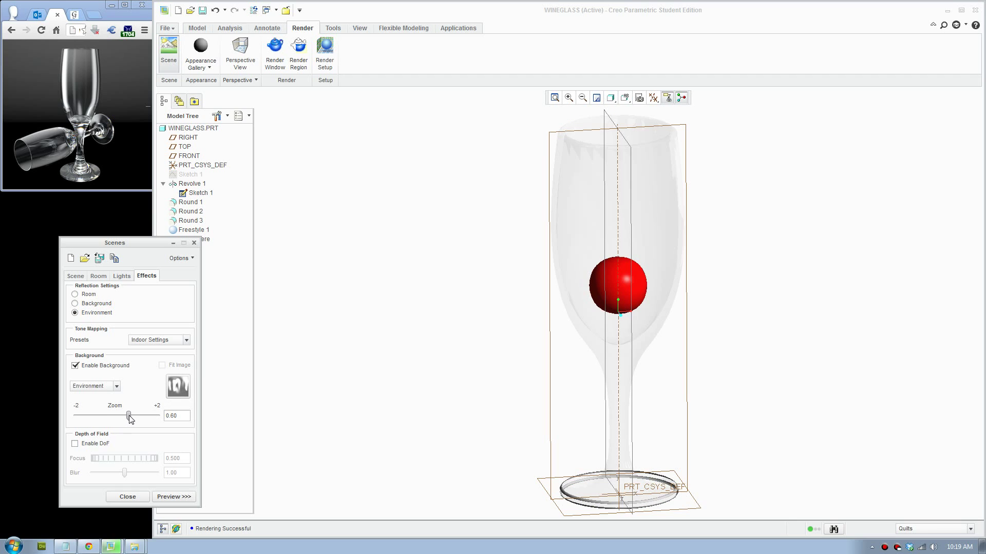
{"action": "left_click", "coordinate": [127, 497]}
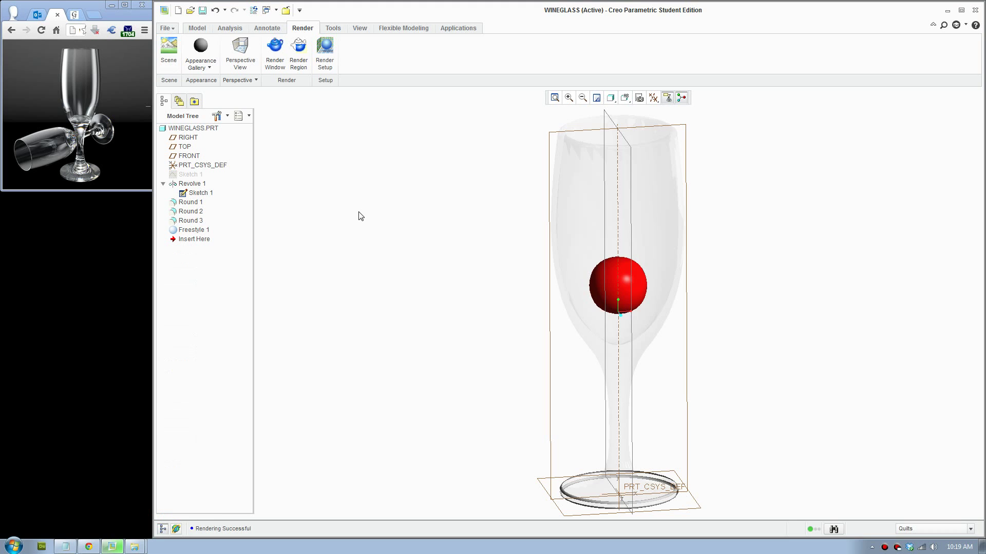
Step: Render the wine glass with the zoomed background
{"action": "left_click", "coordinate": [563, 238]}
{"action": "left_click", "coordinate": [512, 269]}
{"action": "left_click", "coordinate": [275, 51]}
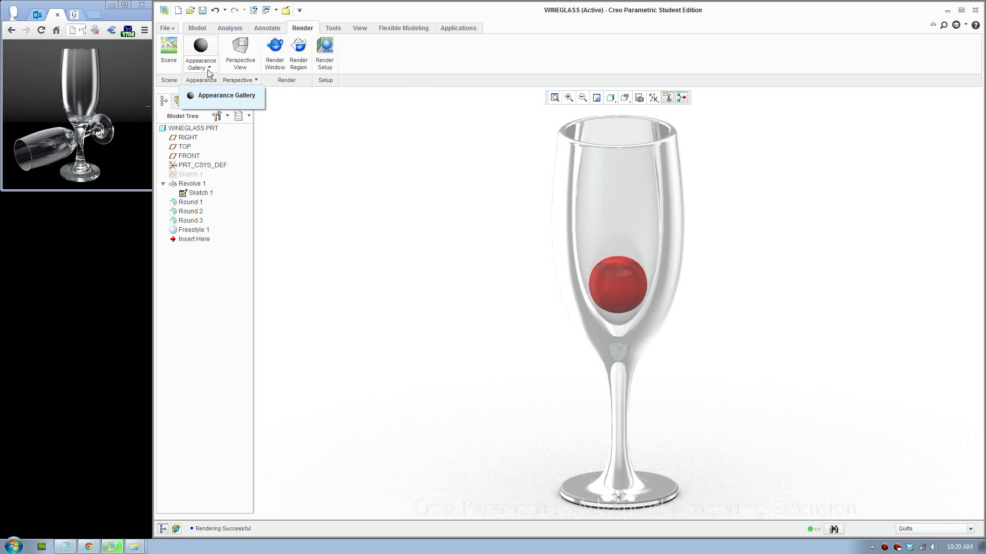
Step: Return Background Zoom to 0.00 in Scene Effects and render the glass again
{"action": "left_click", "coordinate": [175, 70]}
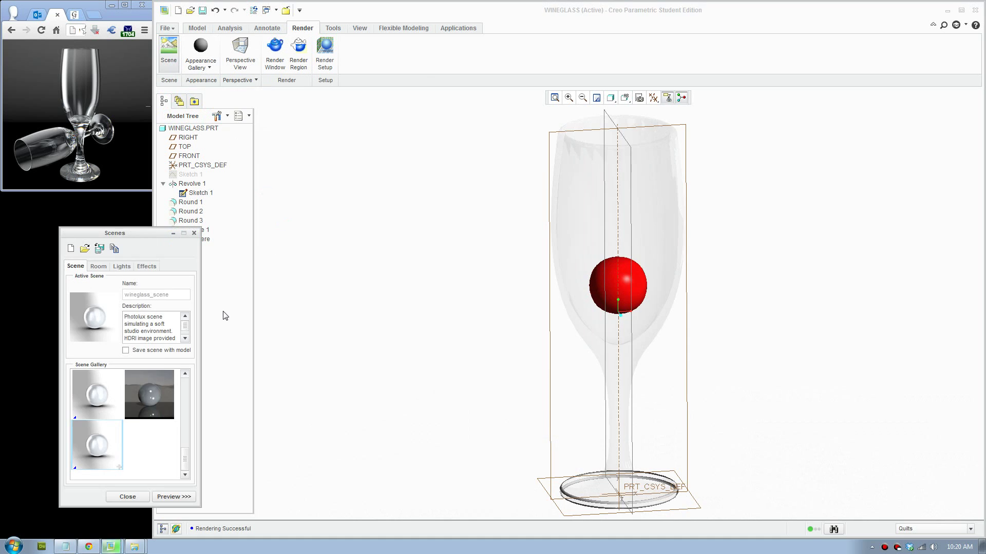
{"action": "left_click", "coordinate": [137, 267]}
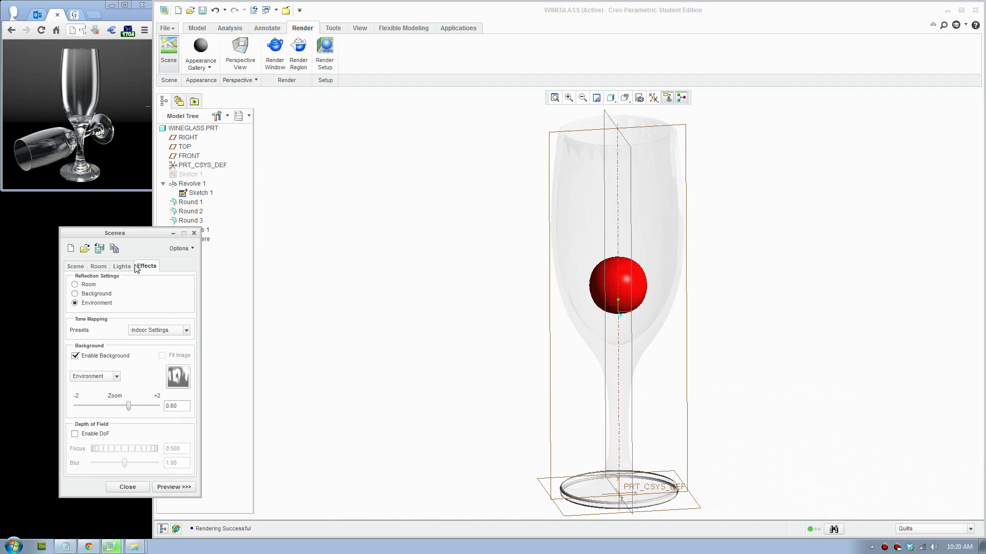
{"action": "left_click_drag", "start_coordinate": [128, 406], "coordinate": [122, 410]}
{"action": "left_click", "coordinate": [134, 487]}
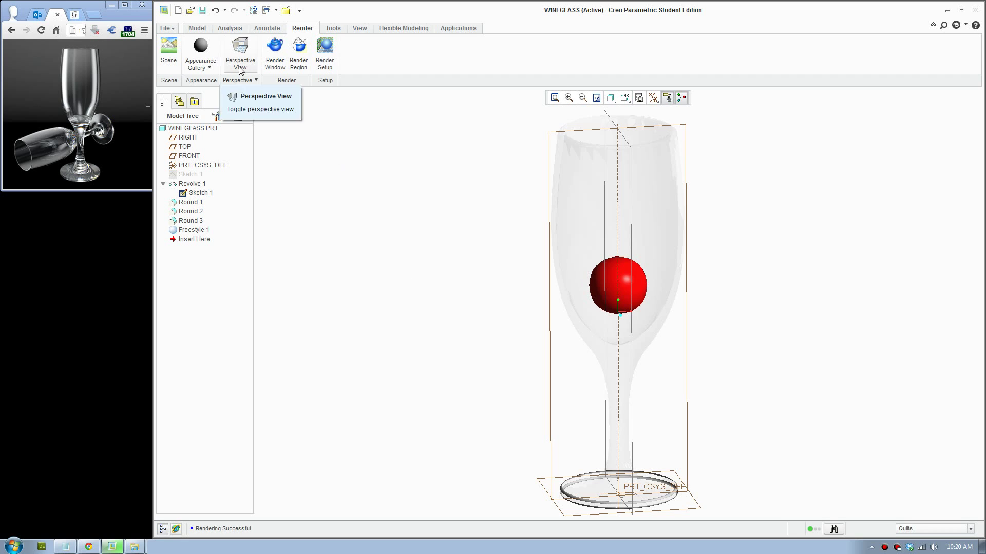
{"action": "left_click", "coordinate": [277, 63]}
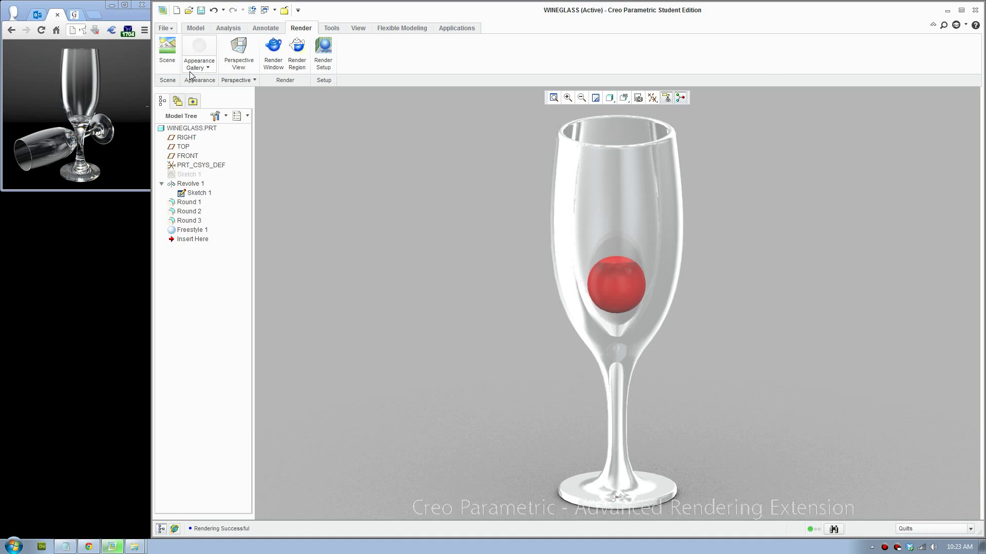
Step: Review the scene's Effects settings and close them without changes
{"action": "left_click", "coordinate": [171, 66]}
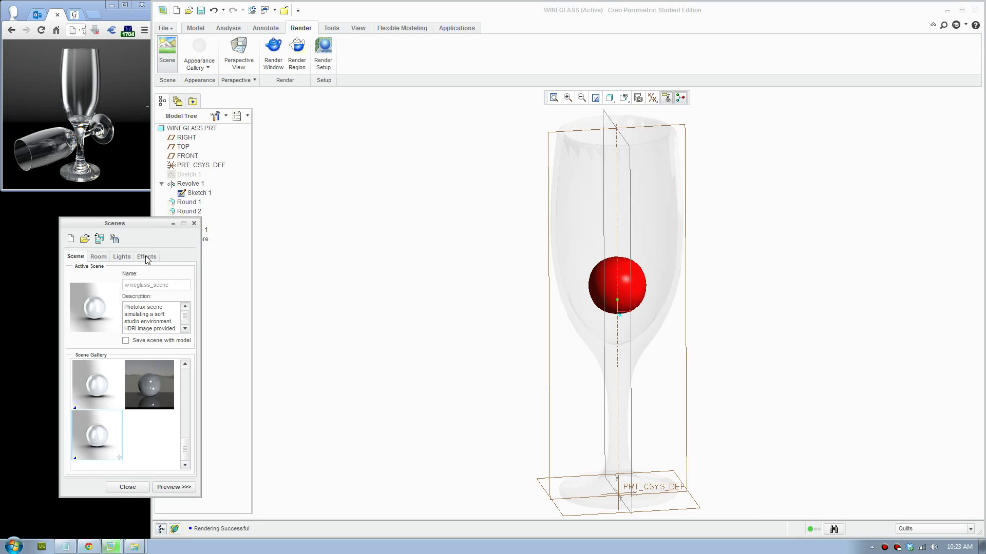
{"action": "left_click", "coordinate": [147, 259]}
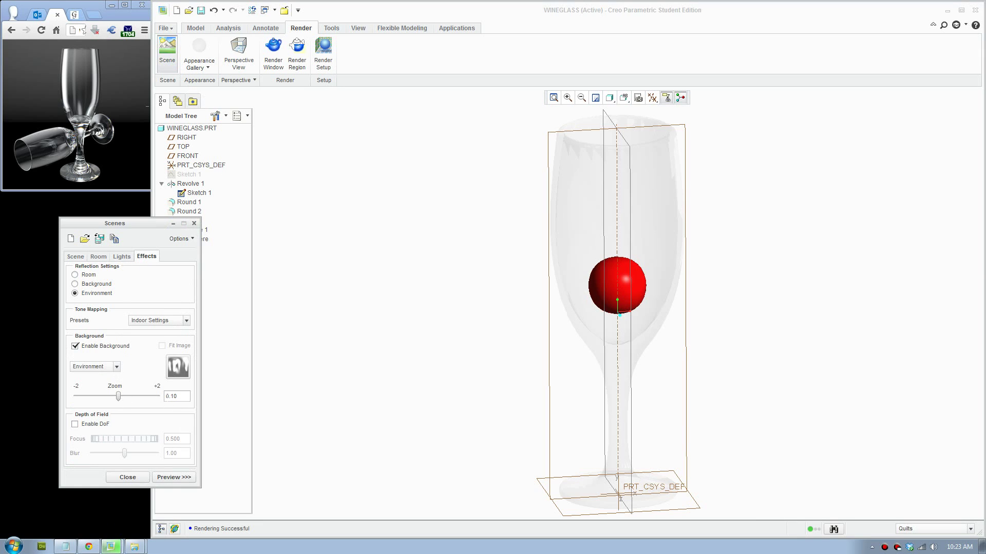
{"action": "left_click", "coordinate": [132, 478]}
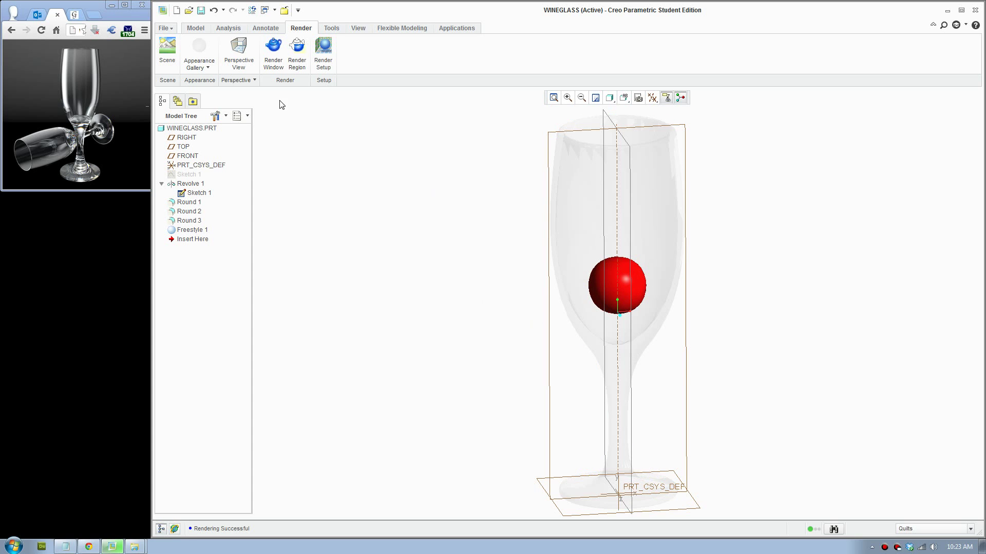
Step: Set the render quality to Maximum in Render Setup
{"action": "left_click", "coordinate": [323, 68]}
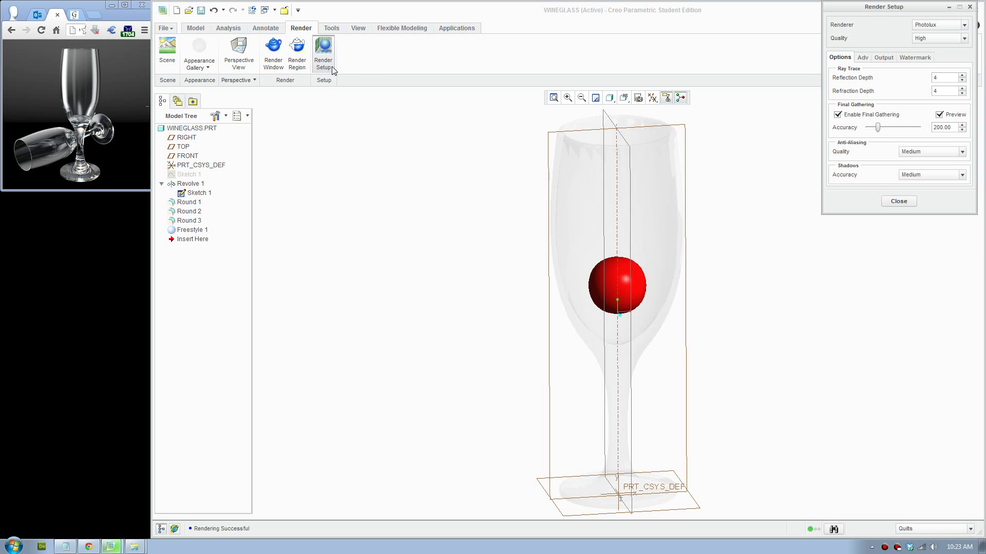
{"action": "left_click", "coordinate": [954, 41]}
{"action": "left_click", "coordinate": [935, 63]}
{"action": "left_click", "coordinate": [899, 202]}
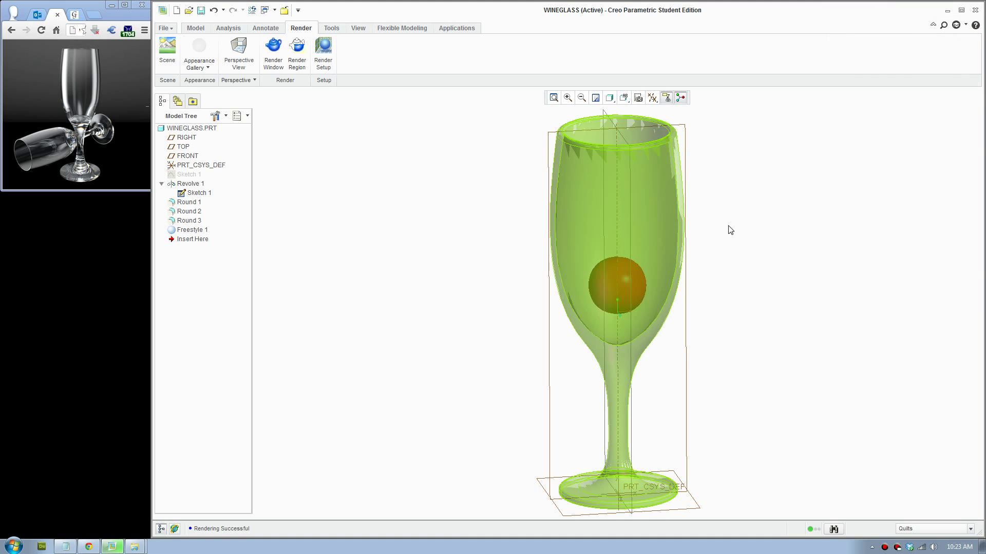
Step: Orient the wine glass to the FRONT saved view
{"action": "mouse_move", "coordinate": [723, 255]}
{"action": "middle_mouse_down"}
{"action": "mouse_move", "coordinate": [717, 279]}
{"action": "mouse_move", "coordinate": [735, 277]}
{"action": "mouse_move", "coordinate": [665, 266]}
{"action": "mouse_move", "coordinate": [732, 253]}
{"action": "mouse_move", "coordinate": [701, 240]}
{"action": "middle_mouse_up"}
{"action": "left_click", "coordinate": [625, 100]}
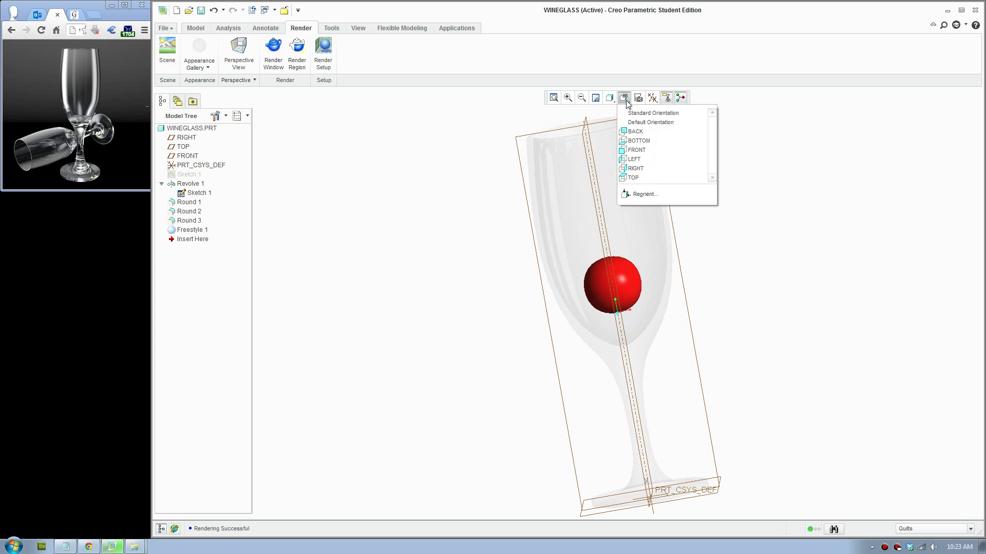
{"action": "left_click", "coordinate": [654, 150]}
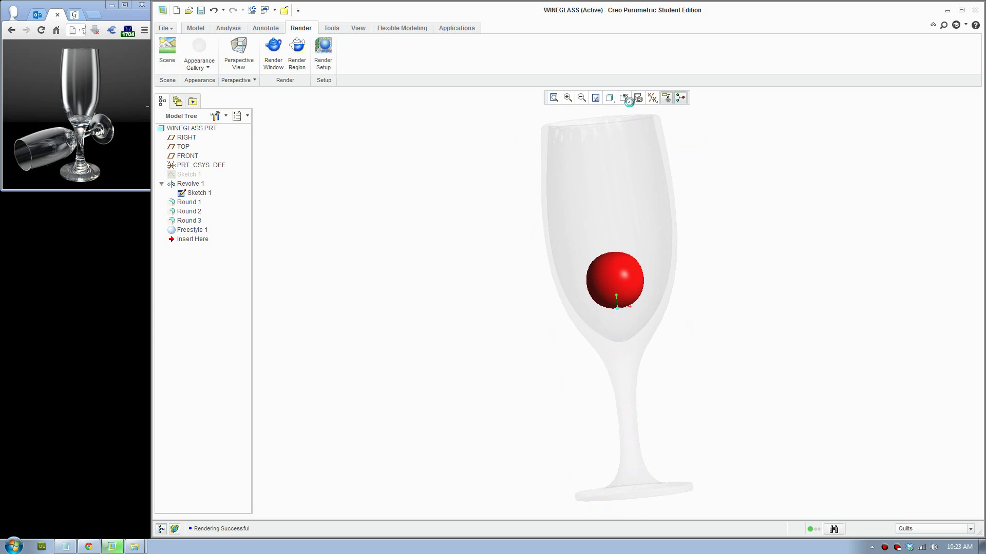
{"action": "left_click", "coordinate": [610, 99]}
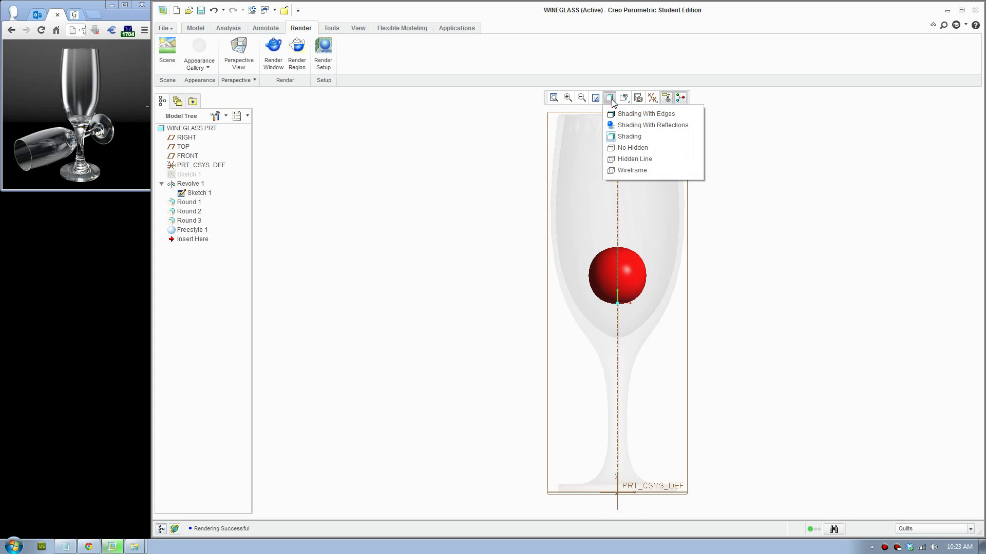
{"action": "left_click", "coordinate": [624, 99]}
{"action": "left_click", "coordinate": [624, 99]}
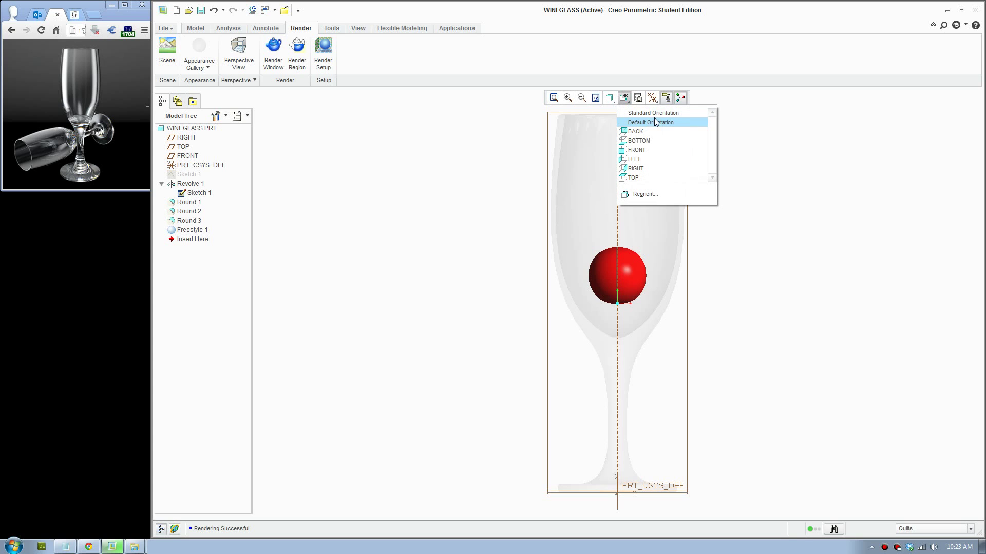
Step: Spin the glass slightly horizontally with Dynamic orient so the rim opening shows
{"action": "left_click", "coordinate": [657, 195]}
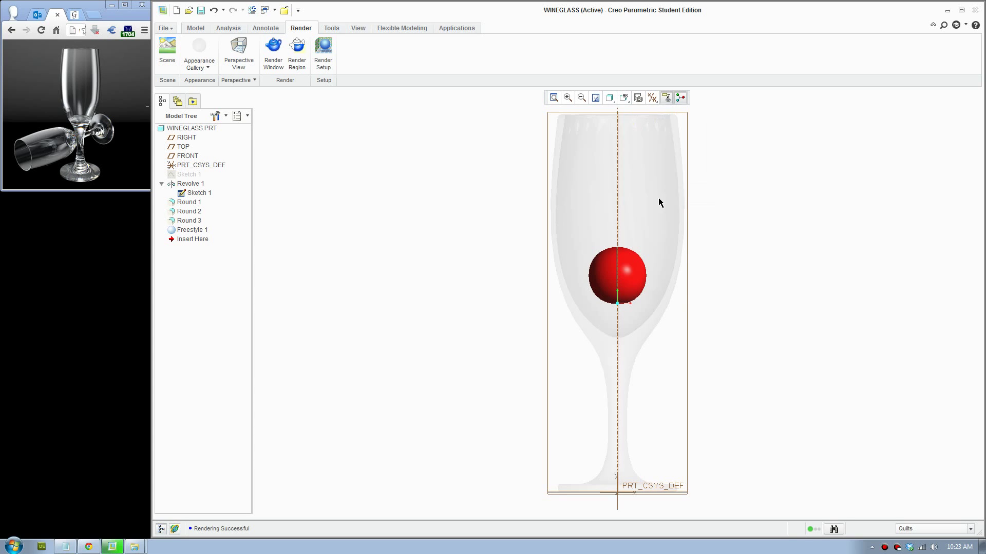
{"action": "left_click", "coordinate": [904, 117]}
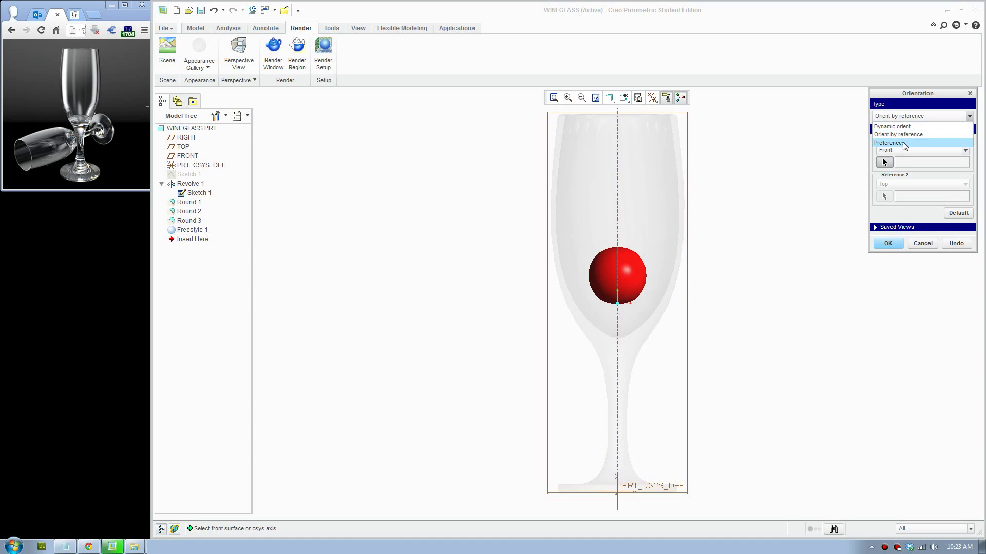
{"action": "left_click", "coordinate": [892, 126]}
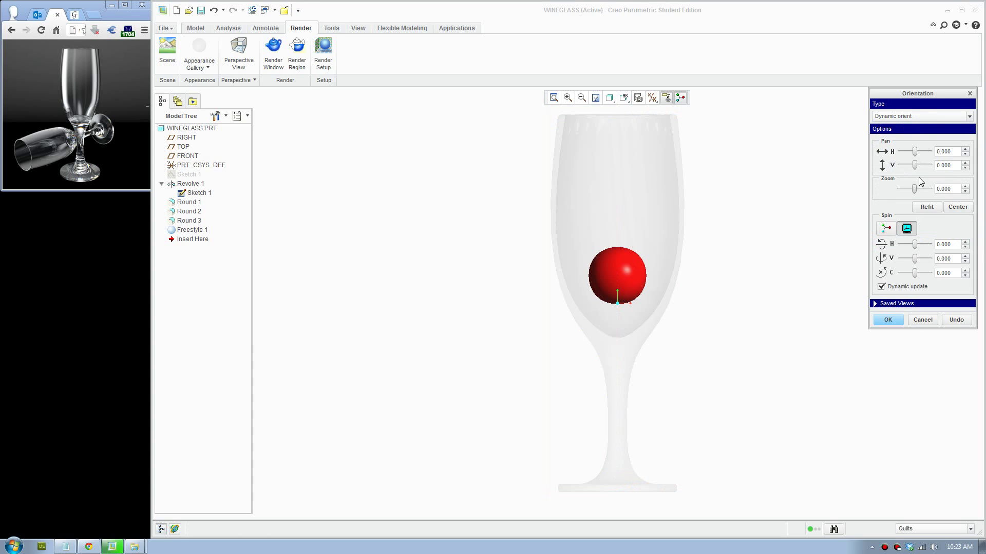
{"action": "left_click_drag", "start_coordinate": [915, 244], "coordinate": [914, 246]}
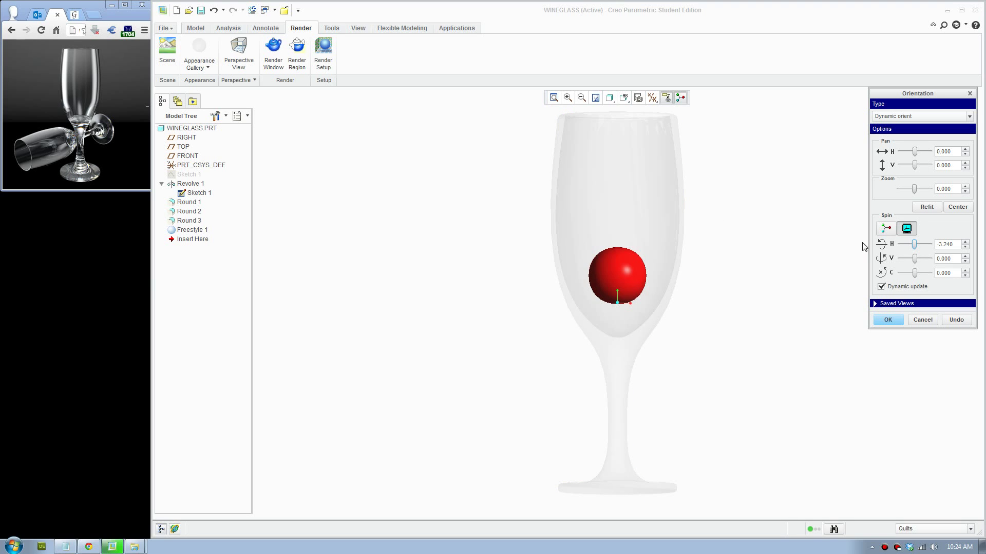
{"action": "left_click_drag", "start_coordinate": [912, 245], "coordinate": [915, 251]}
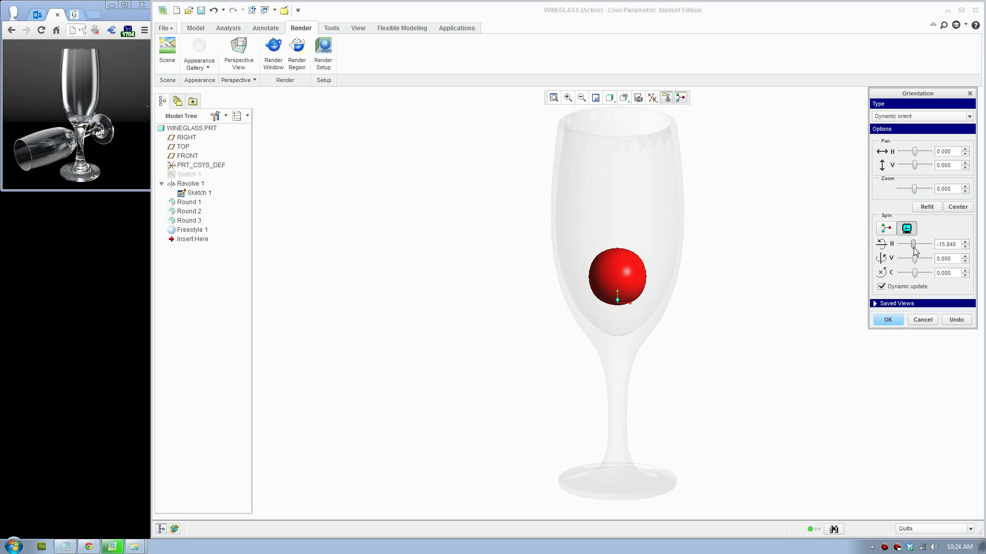
{"action": "left_click", "coordinate": [890, 320]}
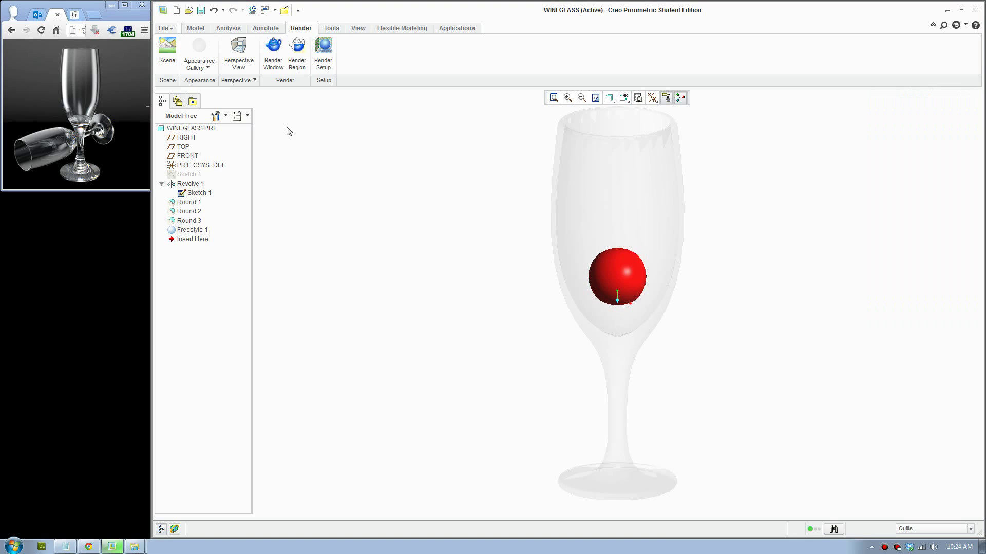
Step: Give the glass appearance reflection 63, shine 84 and highlight 28, then render it
{"action": "left_click", "coordinate": [327, 67]}
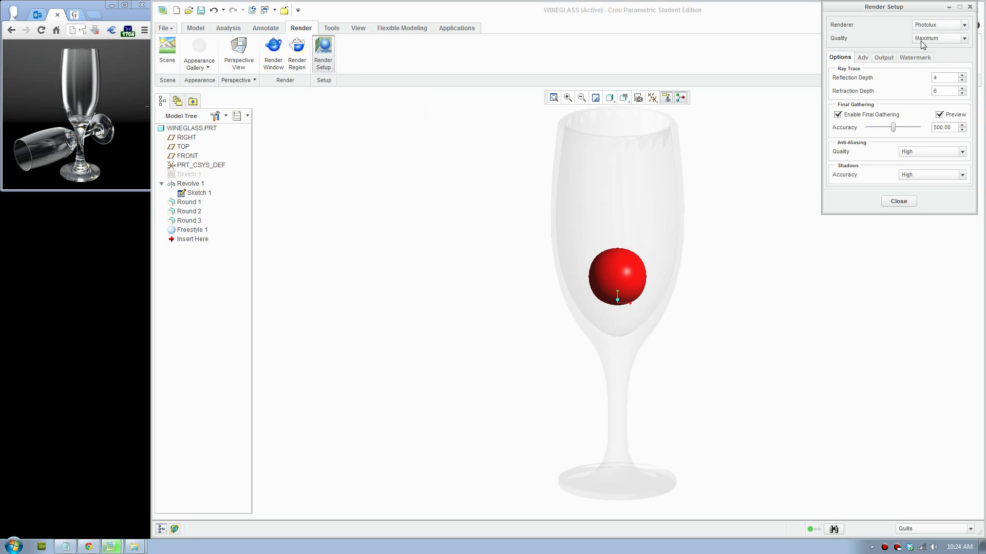
{"action": "left_click", "coordinate": [903, 202]}
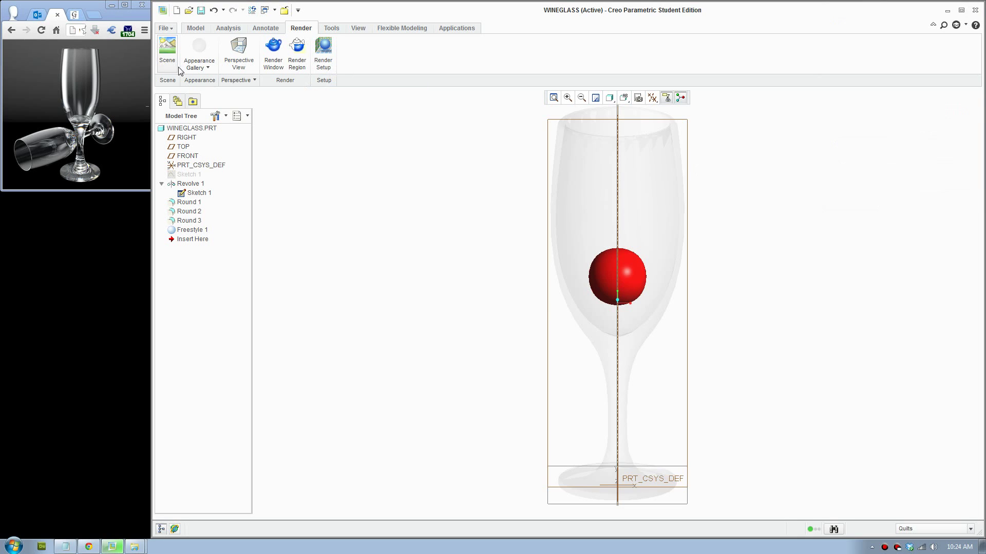
{"action": "left_click", "coordinate": [200, 67]}
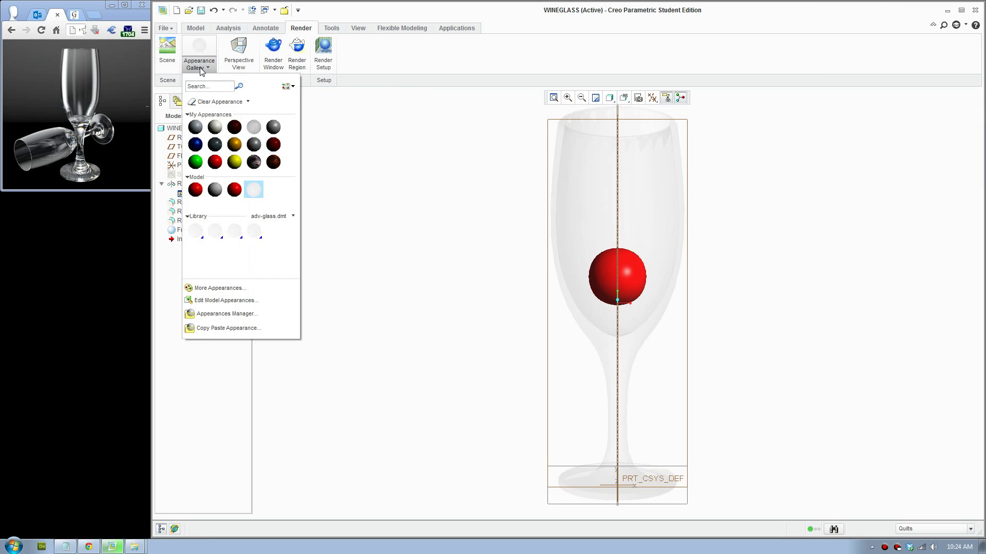
{"action": "left_click", "coordinate": [229, 301]}
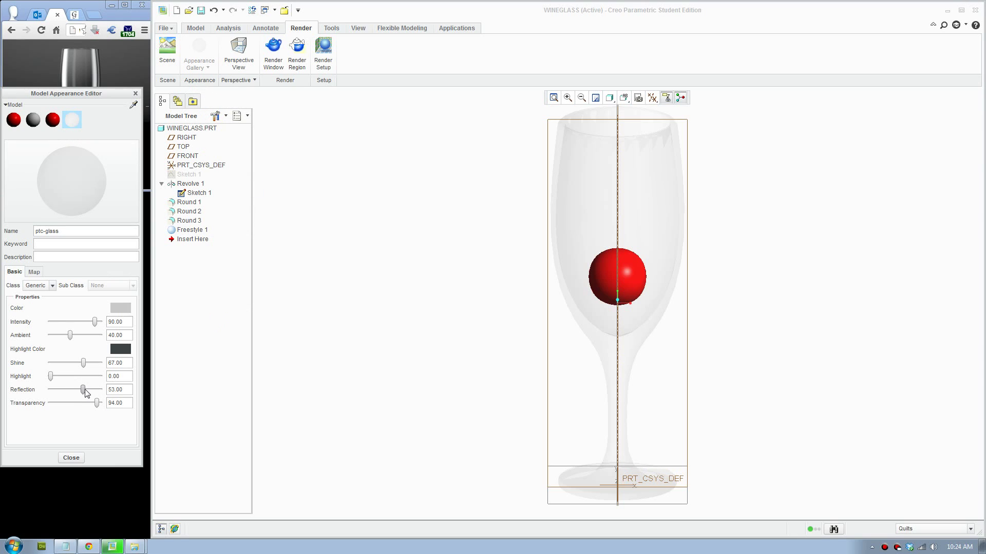
{"action": "left_click", "coordinate": [85, 391]}
{"action": "left_click_drag", "start_coordinate": [84, 363], "coordinate": [84, 391]}
{"action": "left_click_drag", "start_coordinate": [51, 379], "coordinate": [64, 380]}
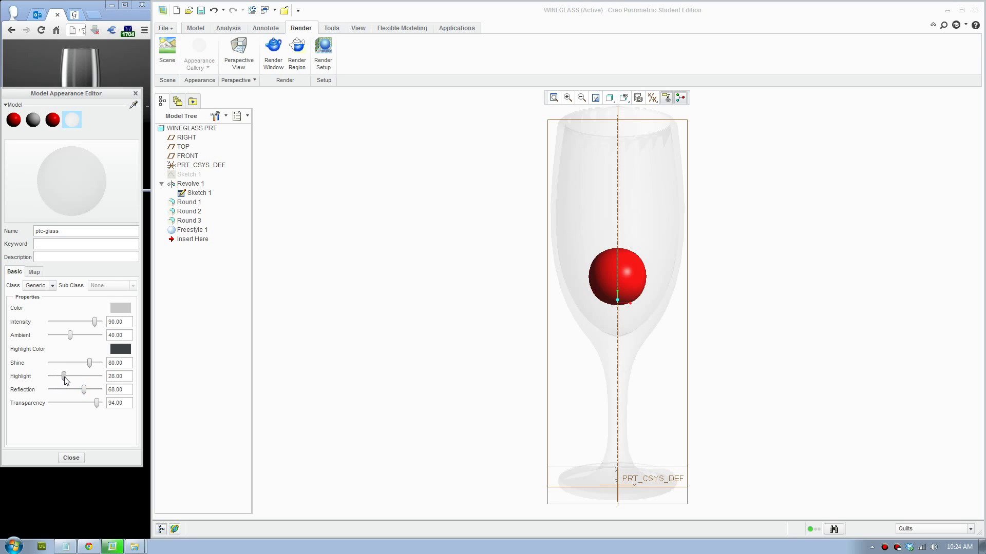
{"action": "left_click", "coordinate": [71, 458]}
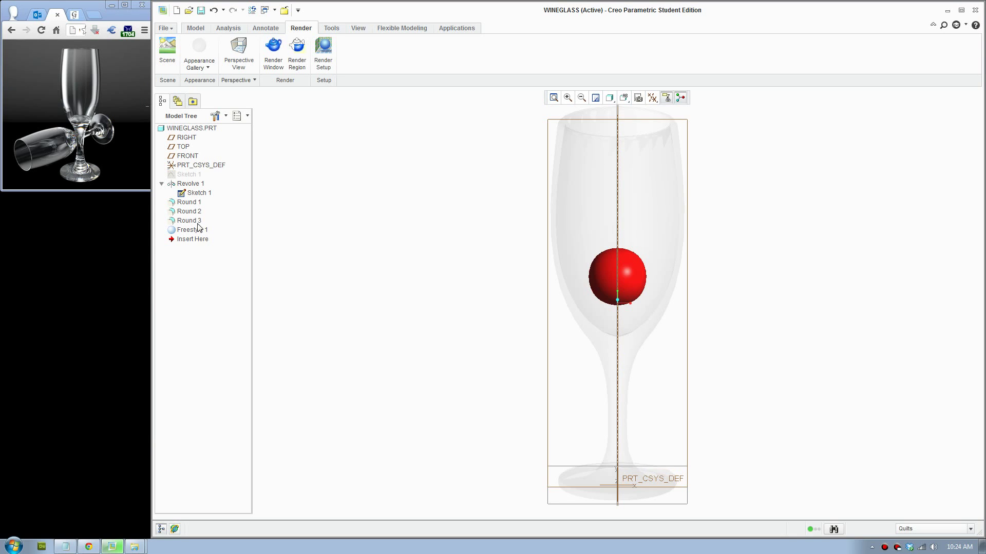
{"action": "left_click", "coordinate": [278, 67]}
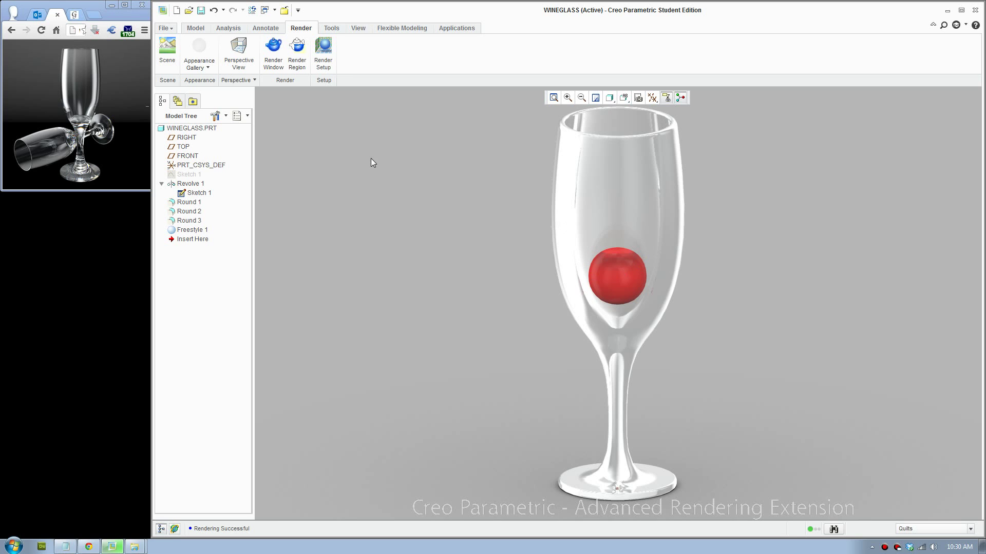
Step: Save a copy of the render as wineglass.png in PNG format
{"action": "left_click", "coordinate": [170, 29]}
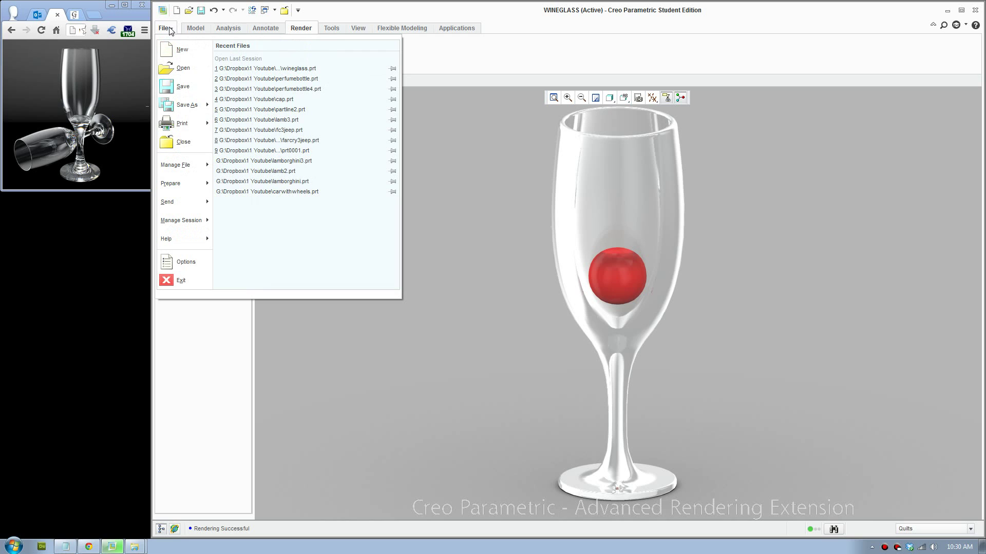
{"action": "left_click", "coordinate": [180, 104]}
{"action": "left_click", "coordinate": [430, 389]}
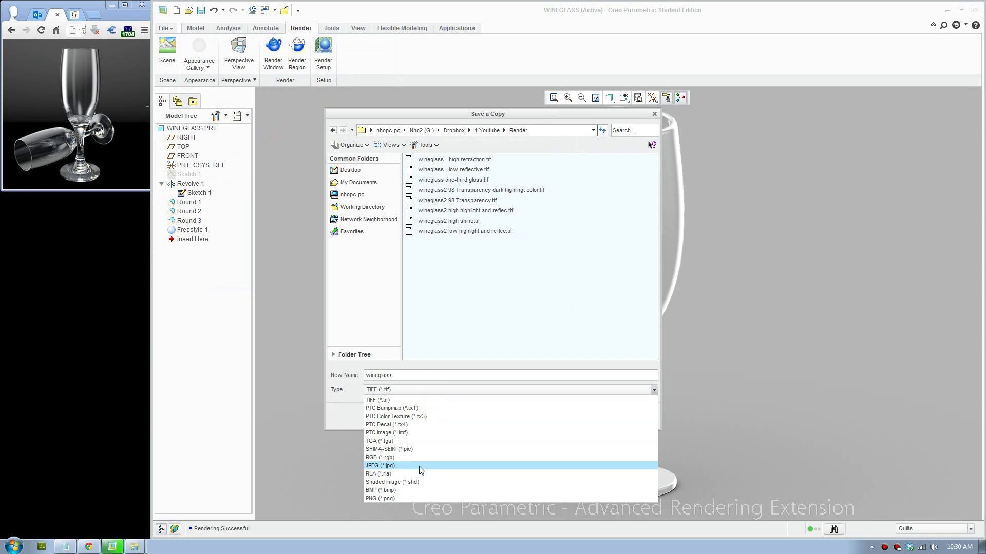
{"action": "left_click", "coordinate": [396, 498]}
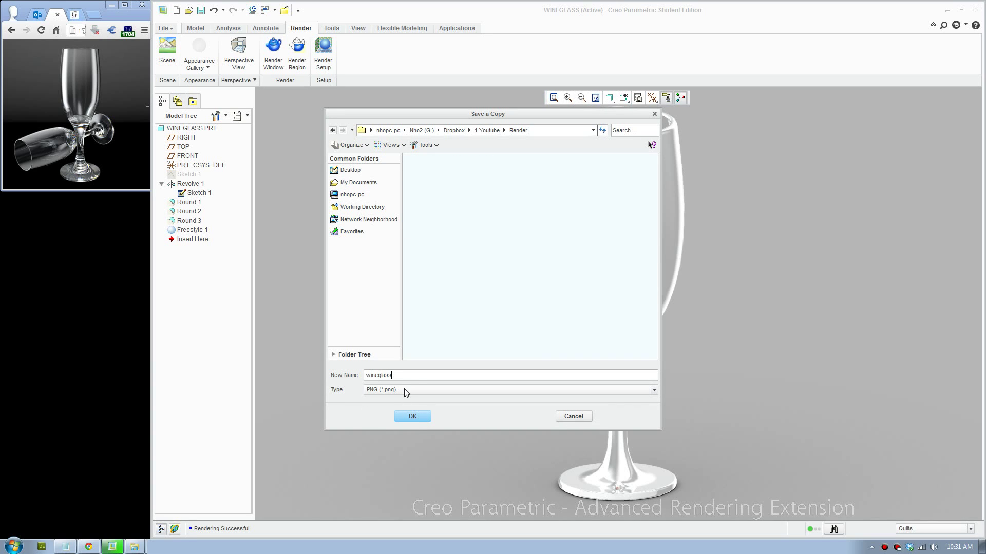
{"action": "left_click", "coordinate": [415, 417]}
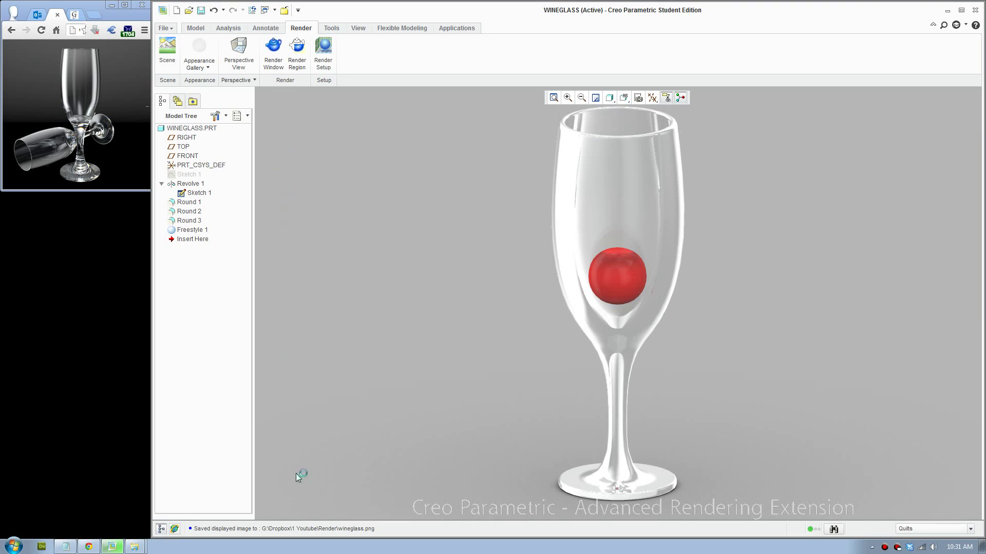
Step: Bring the Render folder window forward and view the saved images
{"action": "left_click", "coordinate": [135, 547]}
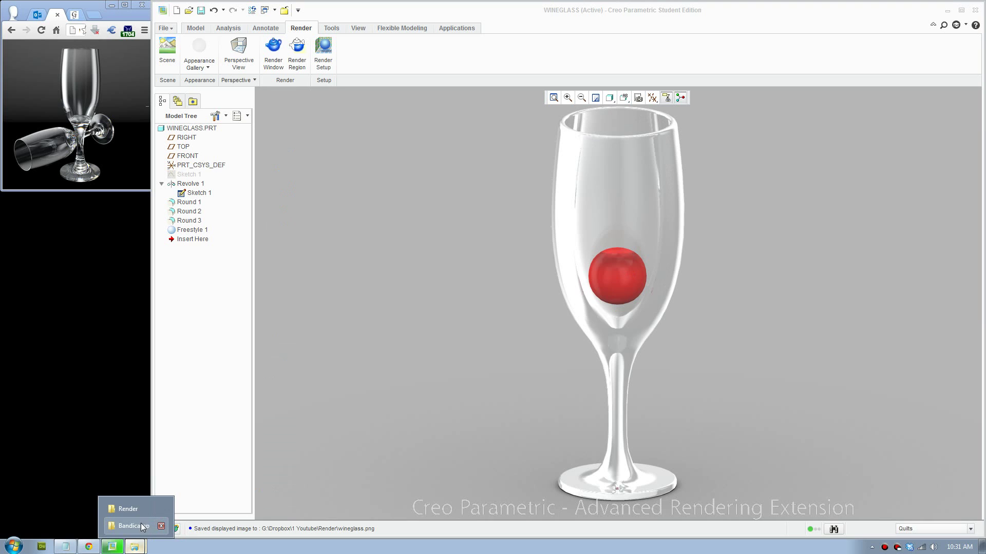
{"action": "left_click", "coordinate": [134, 509]}
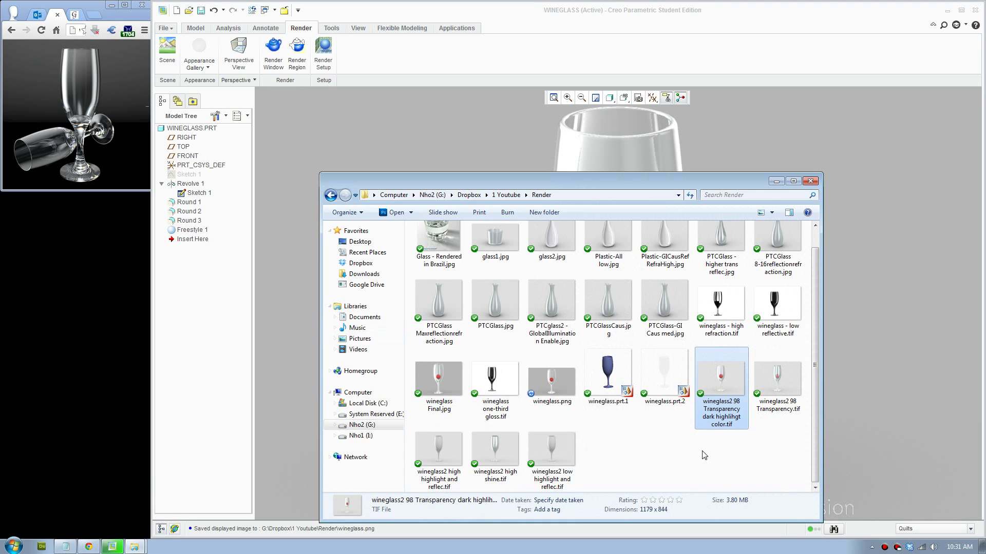
{"action": "left_click", "coordinate": [506, 304]}
{"action": "key", "text": "w"}
{"action": "key", "text": "w"}
{"action": "key", "text": "w"}
{"action": "key", "text": "w"}
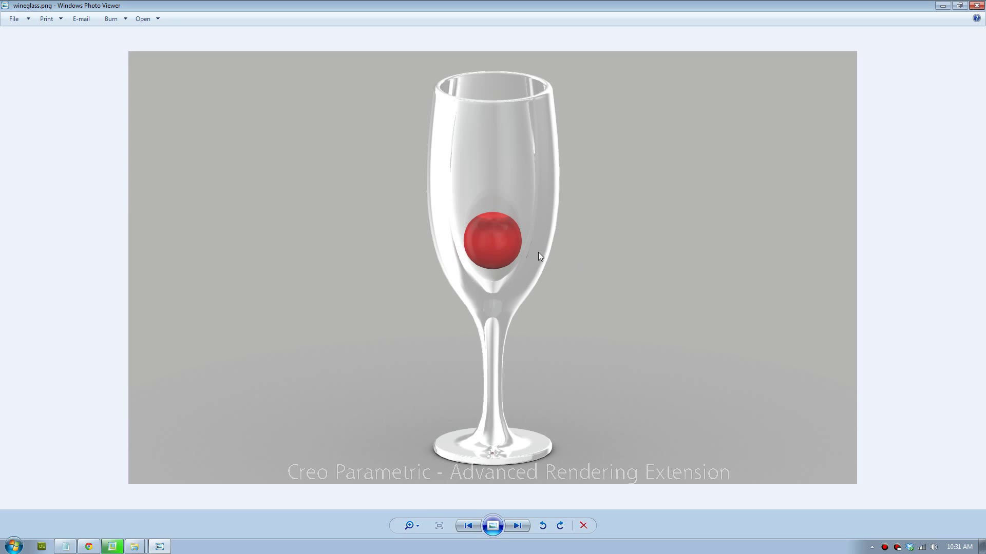
{"action": "left_click", "coordinate": [976, 5]}
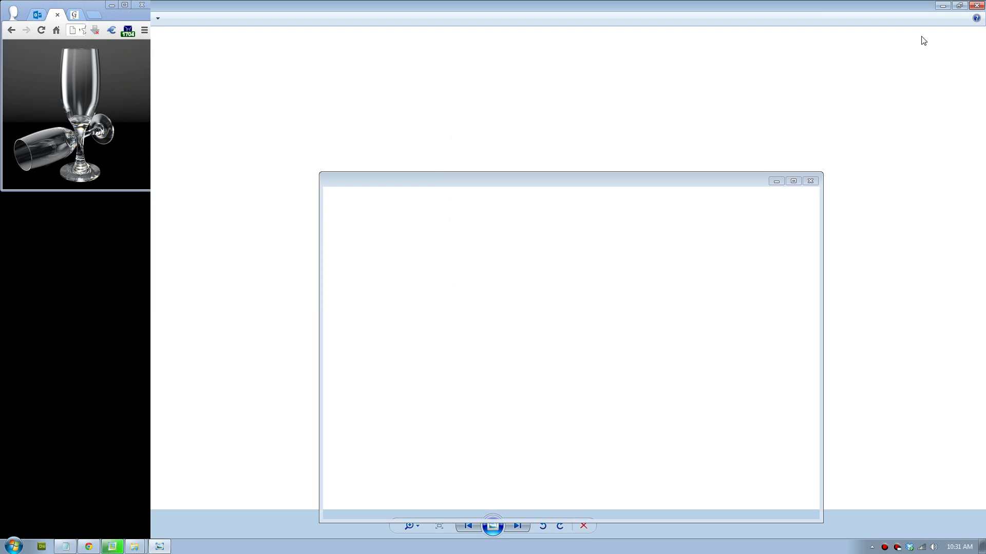
Step: Minimize the Render folder window to return to the Creo render
{"action": "left_click", "coordinate": [776, 181]}
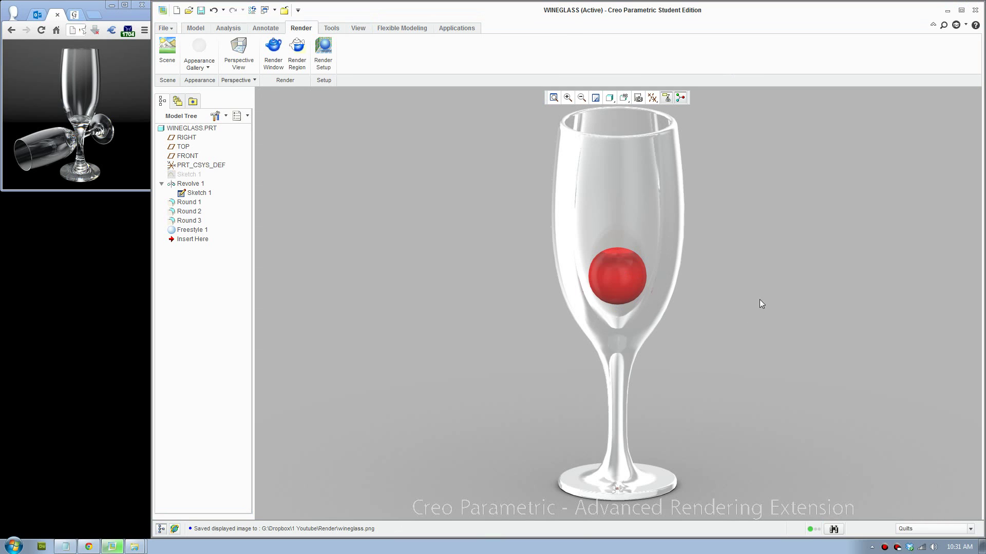